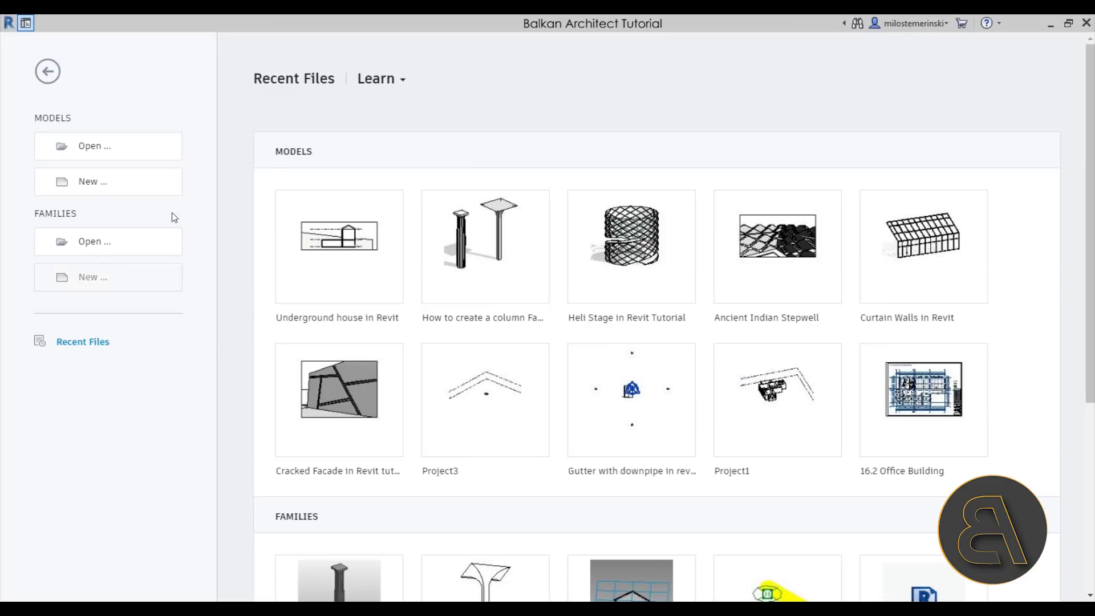
Step: Create a new project from the Balkan Architect Template - Metric, opening the Level 1 plan
left_click(94, 184)
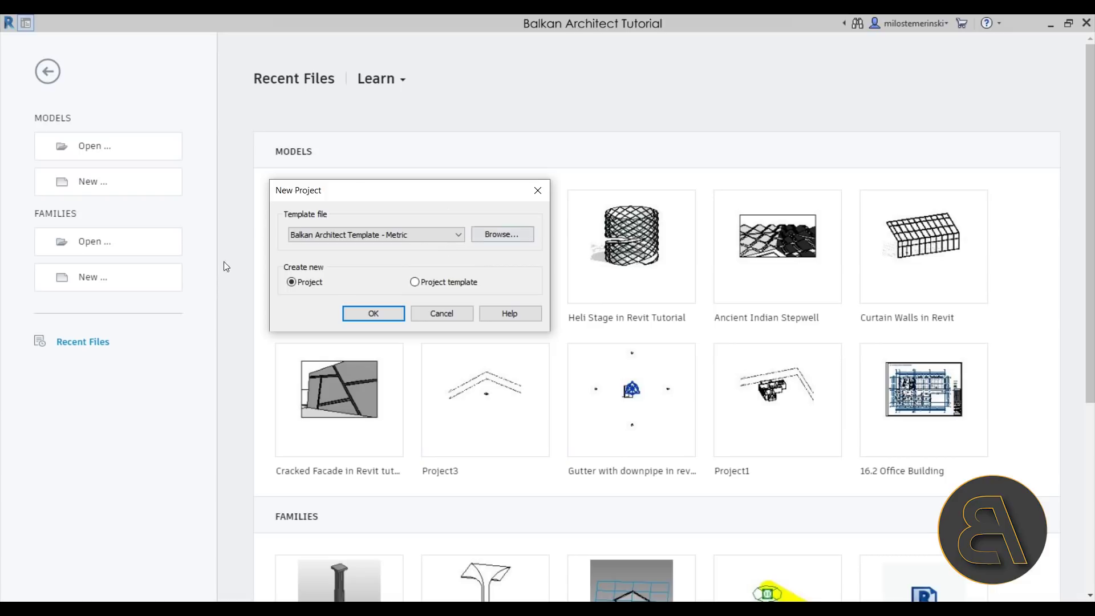
left_click(376, 319)
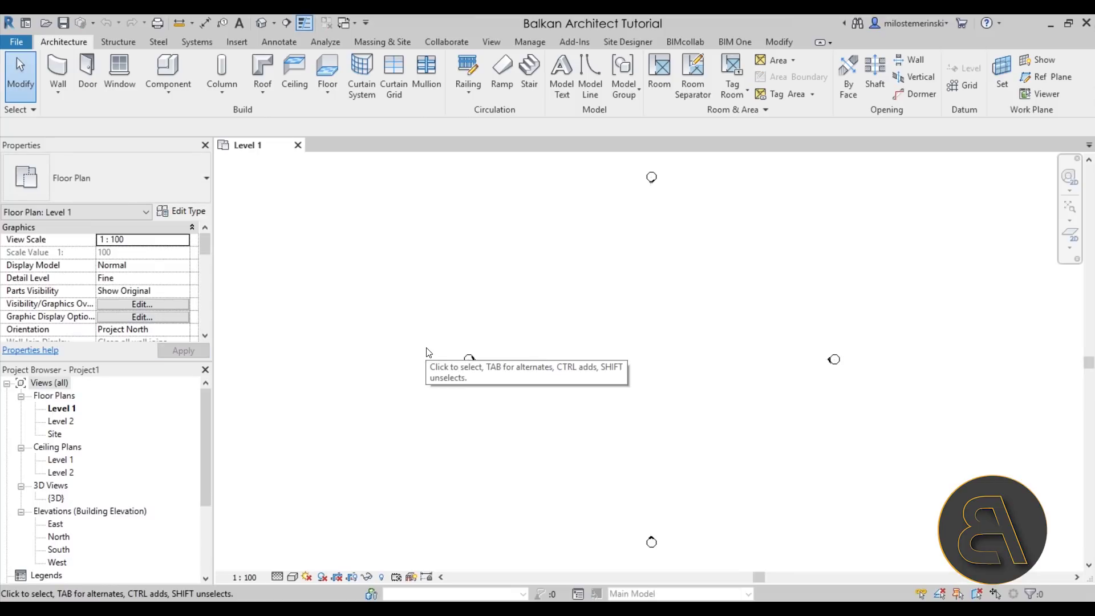
Step: Place a short vertical Generic - 400mm wall near the plan centre using WA
middle_click_drag(696, 379, 622, 378)
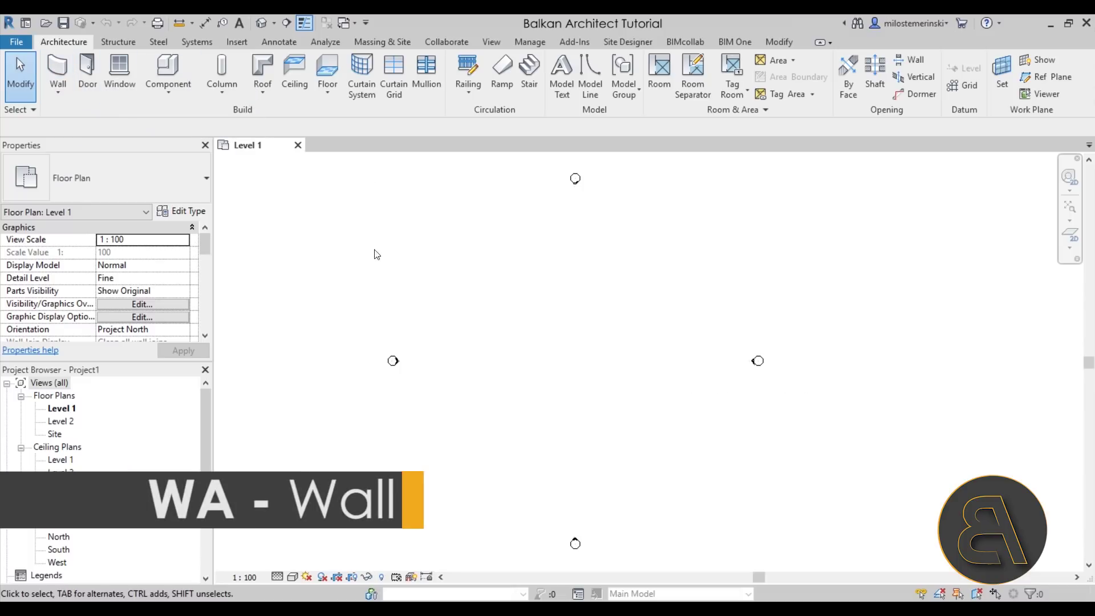
key("w")
key("a")
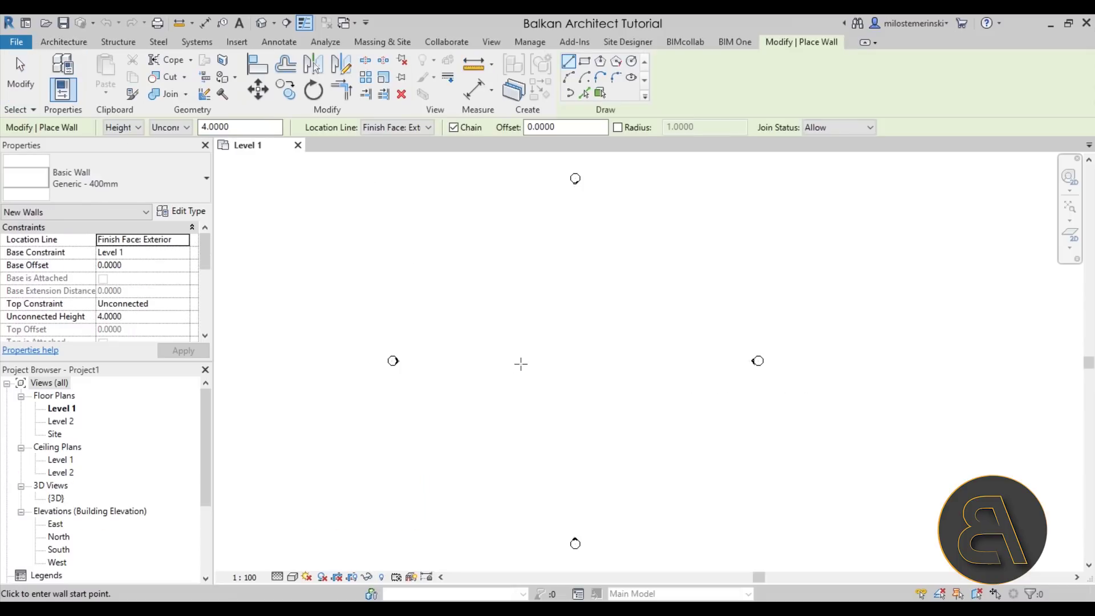
left_click(520, 332)
key("Escape")
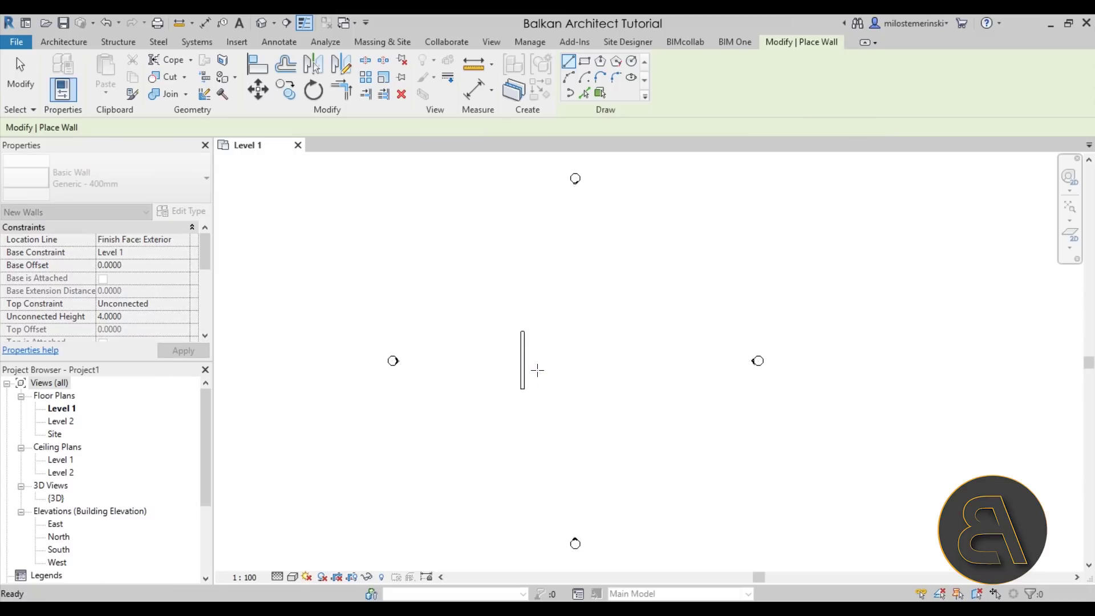
key("Escape")
Step: Sketch a rectangular floor from the wall's top end to the lower right and finish it
scroll(538, 371, "up", 3)
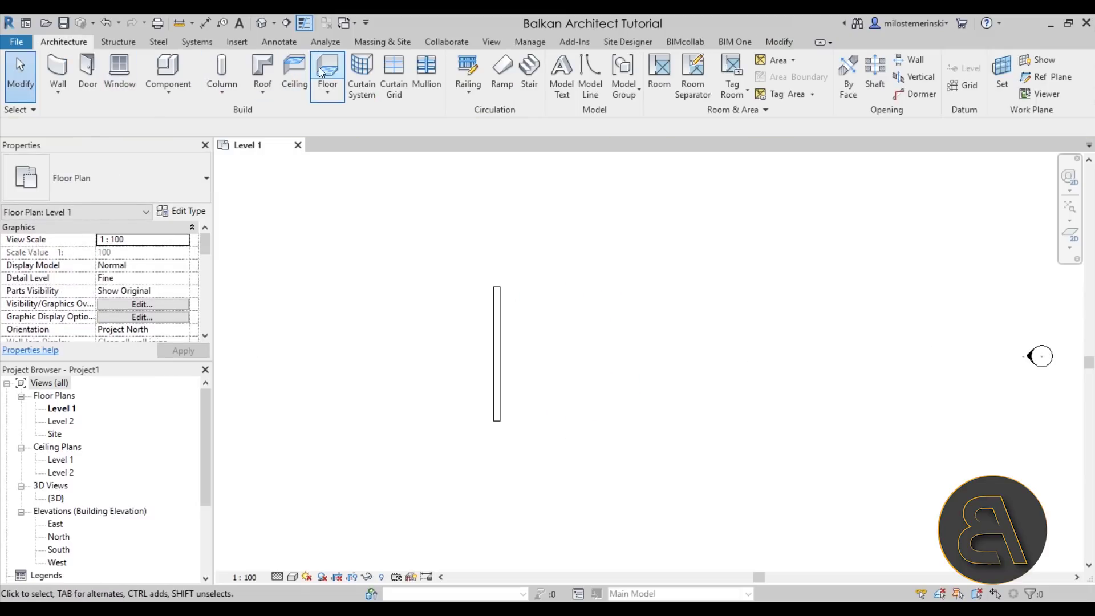
left_click(327, 73)
left_click(693, 61)
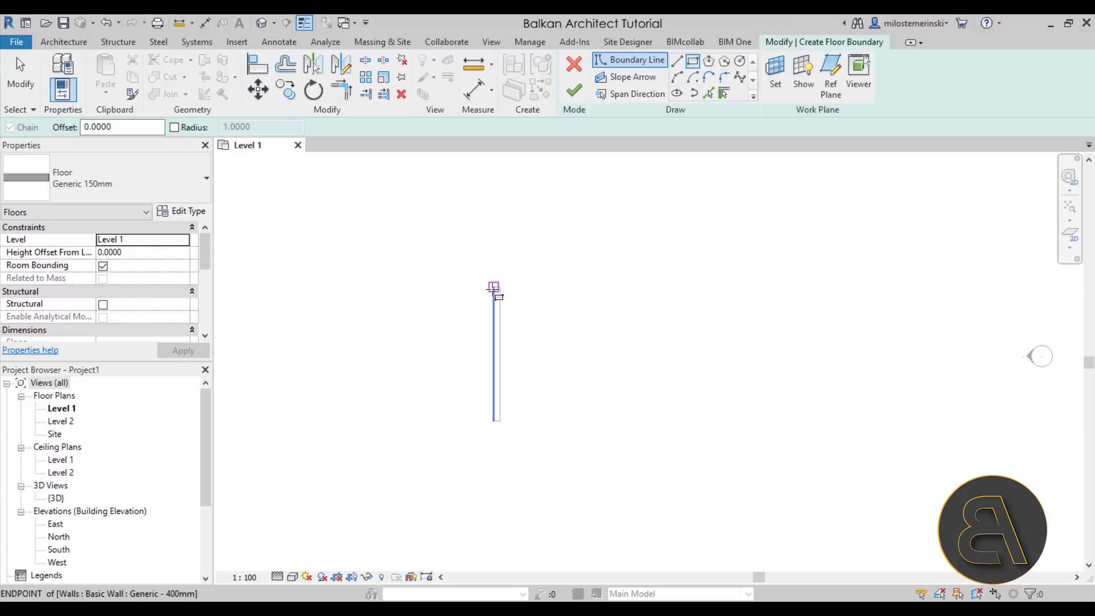
left_click(495, 288)
left_click(662, 421)
key("Escape")
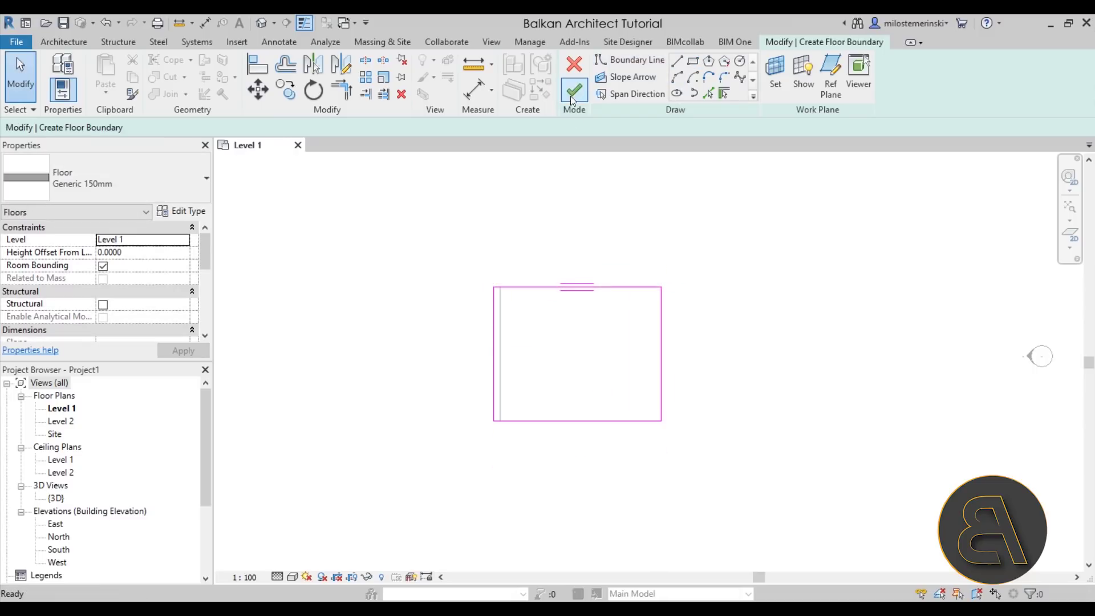
left_click(575, 91)
left_click(447, 293)
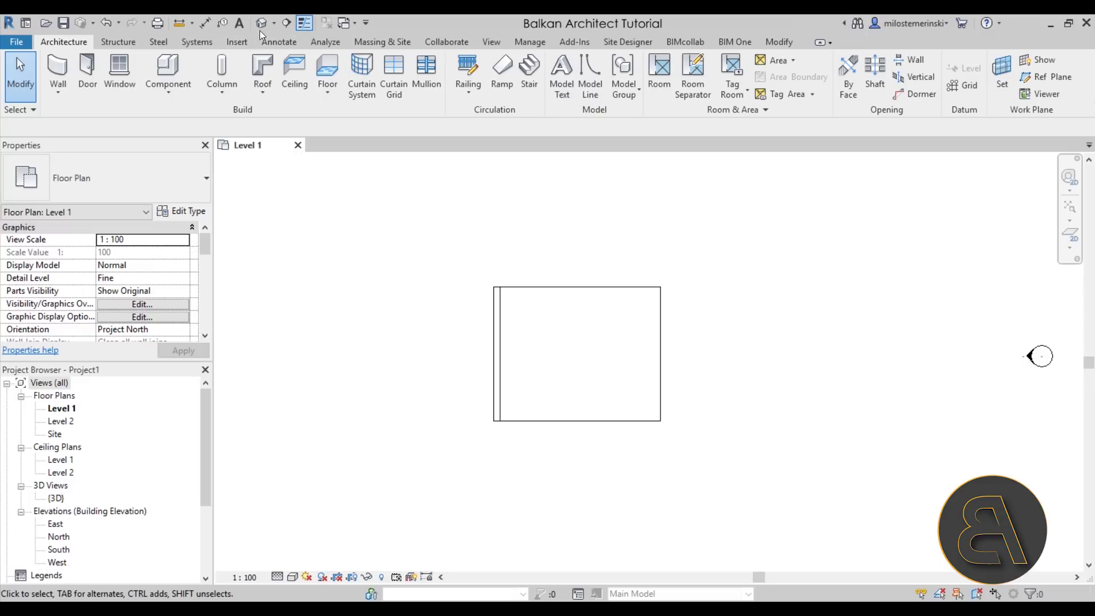
Step: Draw a section line across the wall into the floor and open Section 1
left_click(286, 23)
left_click(480, 368)
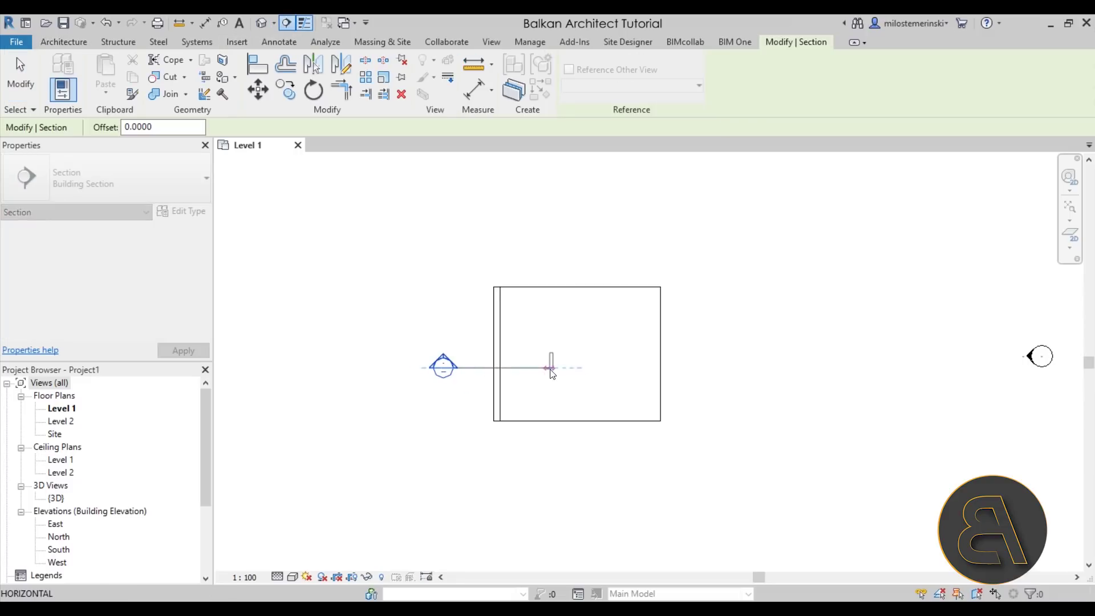
left_click(551, 368)
key("Escape")
key("Escape")
double_click(444, 360)
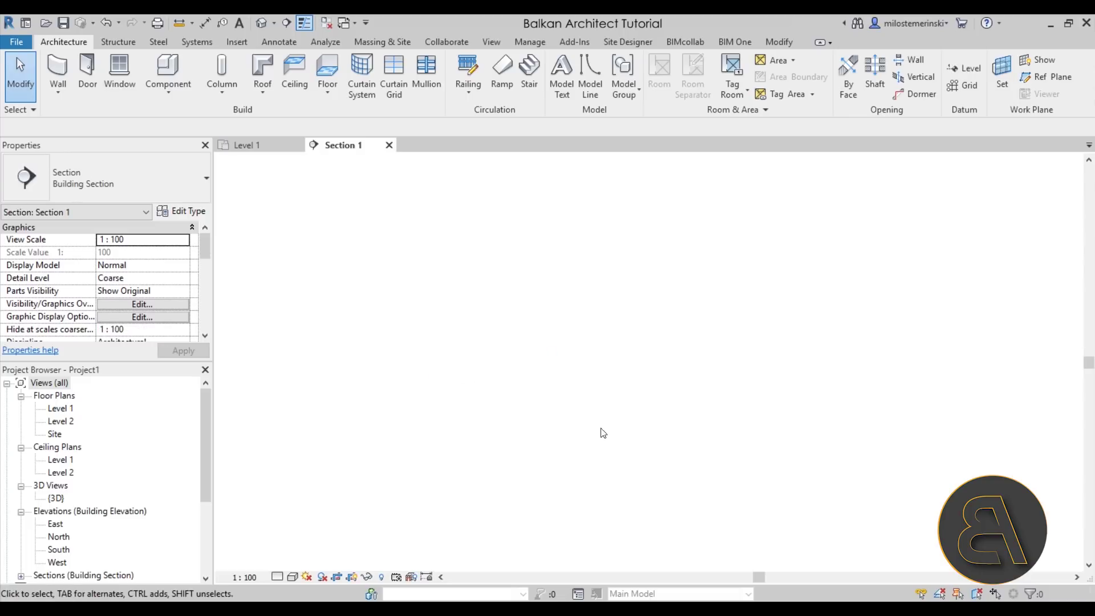
scroll(531, 368, "up", 4)
Step: Check the cut wall and floor, then set Section 1 to Fine detail level
left_click(546, 373)
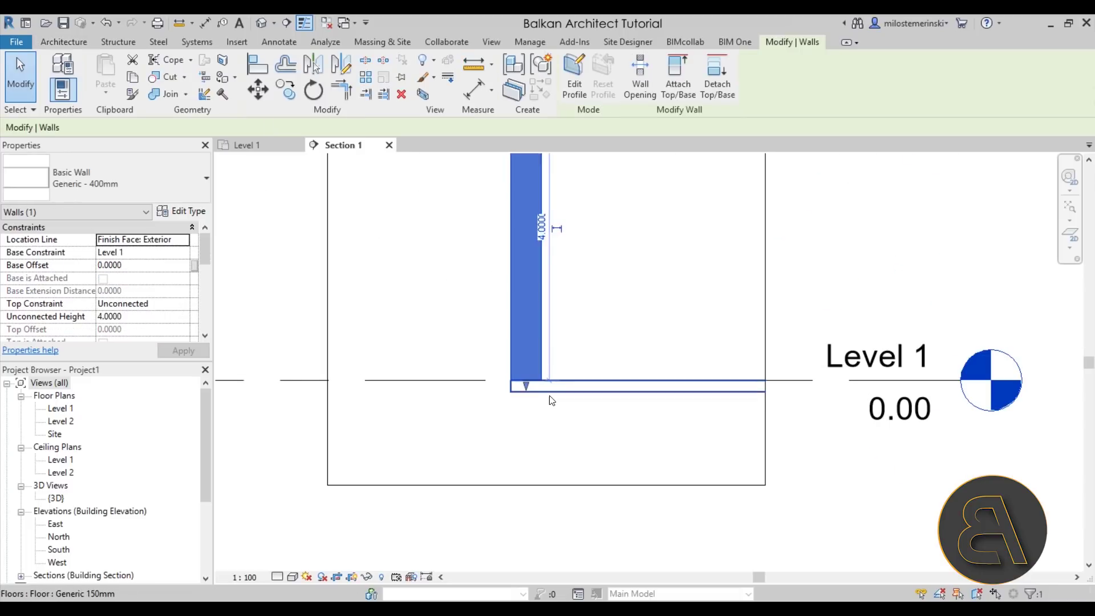
left_click(550, 395)
middle_click_drag(579, 416, 572, 406)
left_click(521, 415)
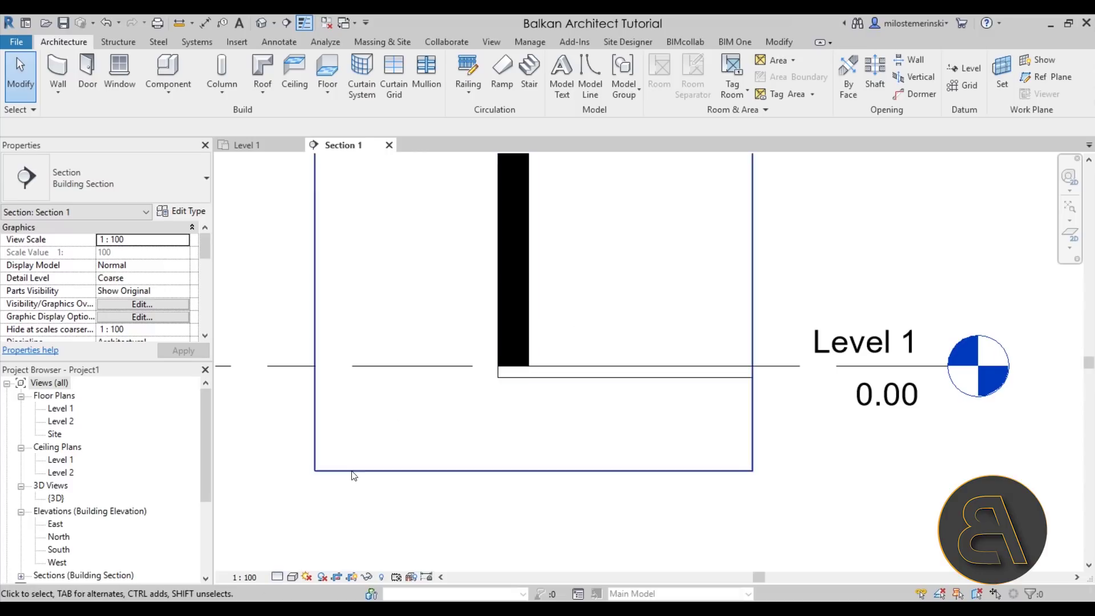
left_click(281, 577)
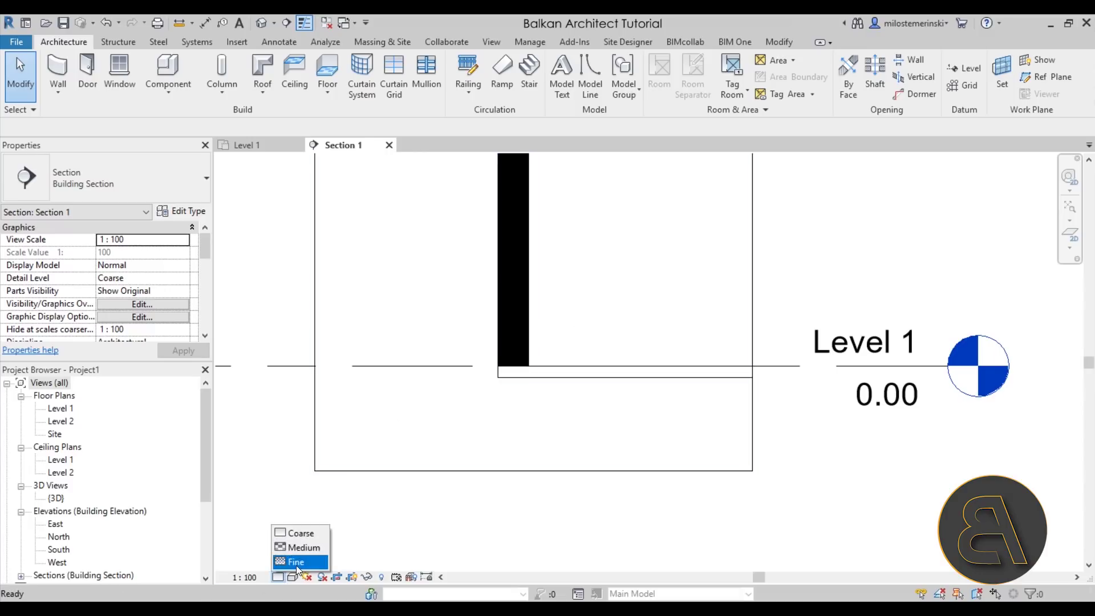
left_click(297, 562)
scroll(530, 399, "down", 3)
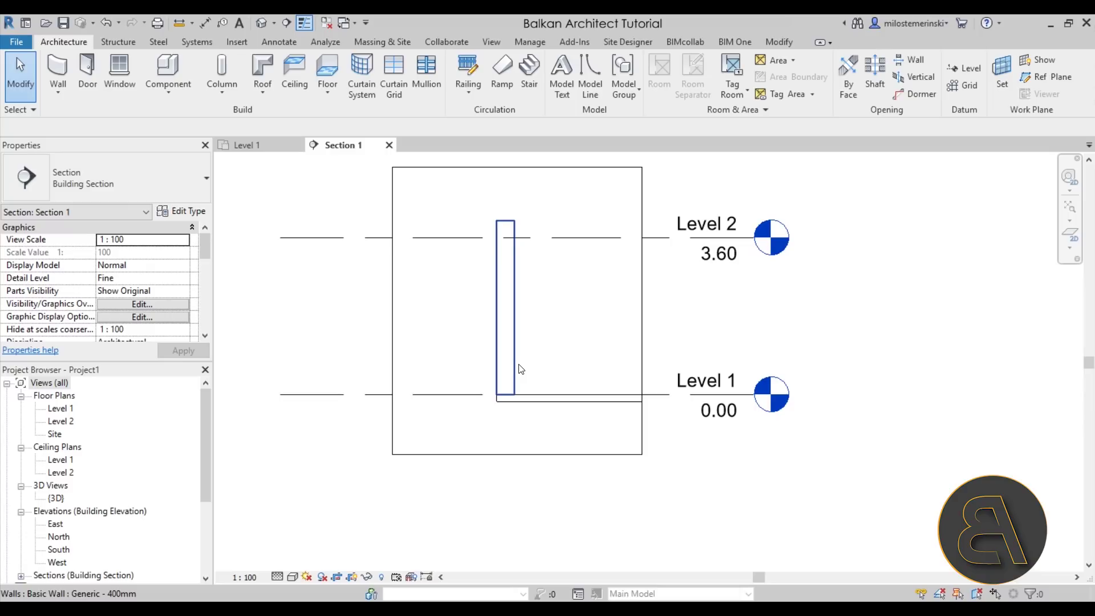
Step: Switch to the Annotate tools while keeping Section 1 as it is
left_click(279, 44)
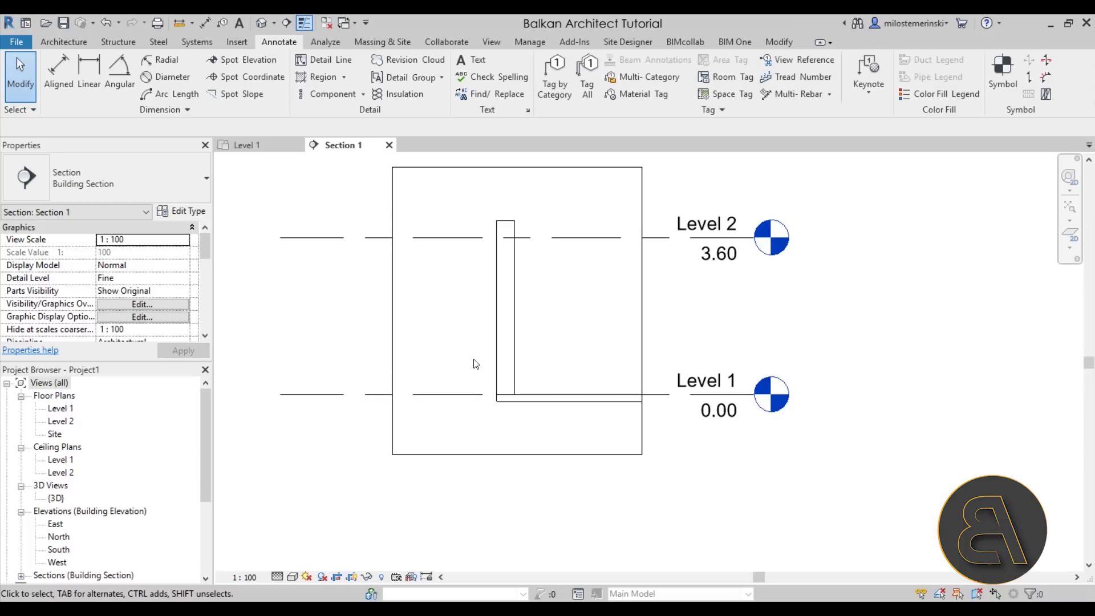
Step: Create a new drafting view, Drafting 1, at 1 : 20 scale
left_click(490, 42)
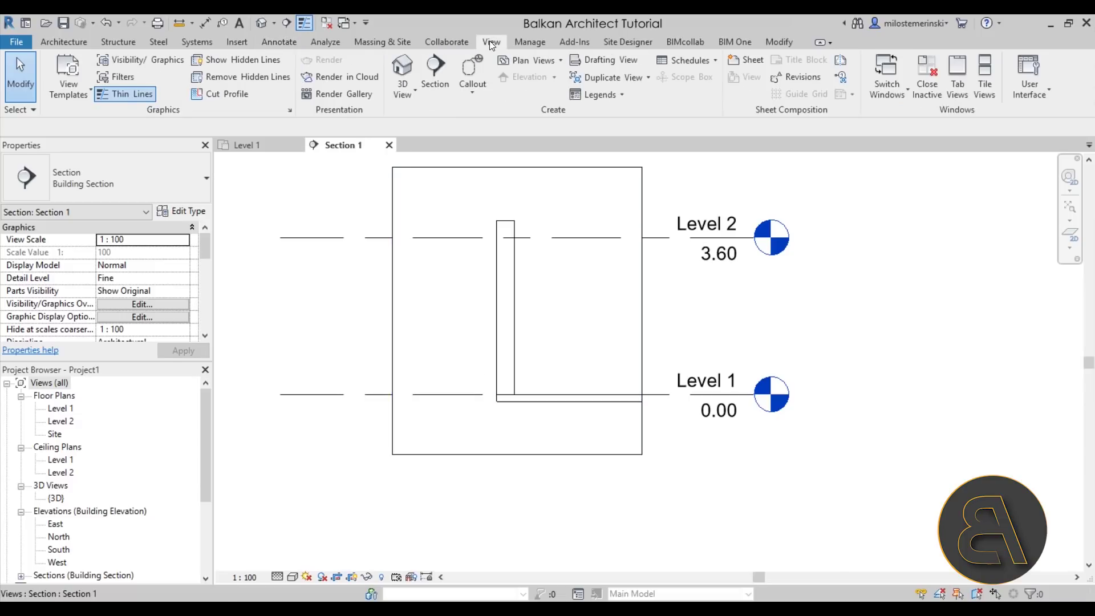
left_click(600, 60)
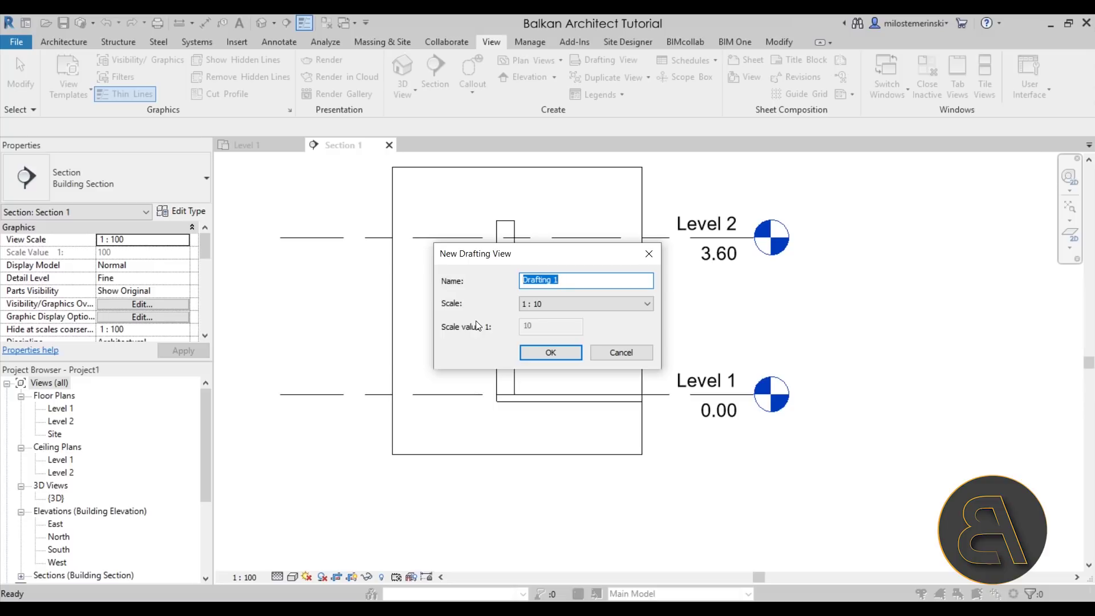
left_click(559, 300)
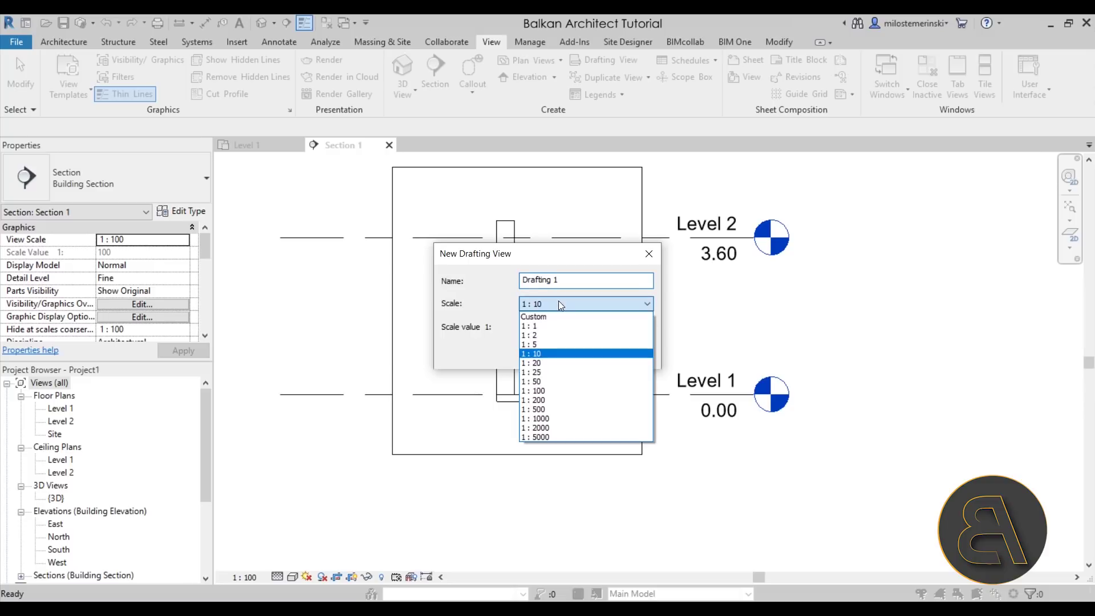
left_click(534, 363)
left_click(536, 359)
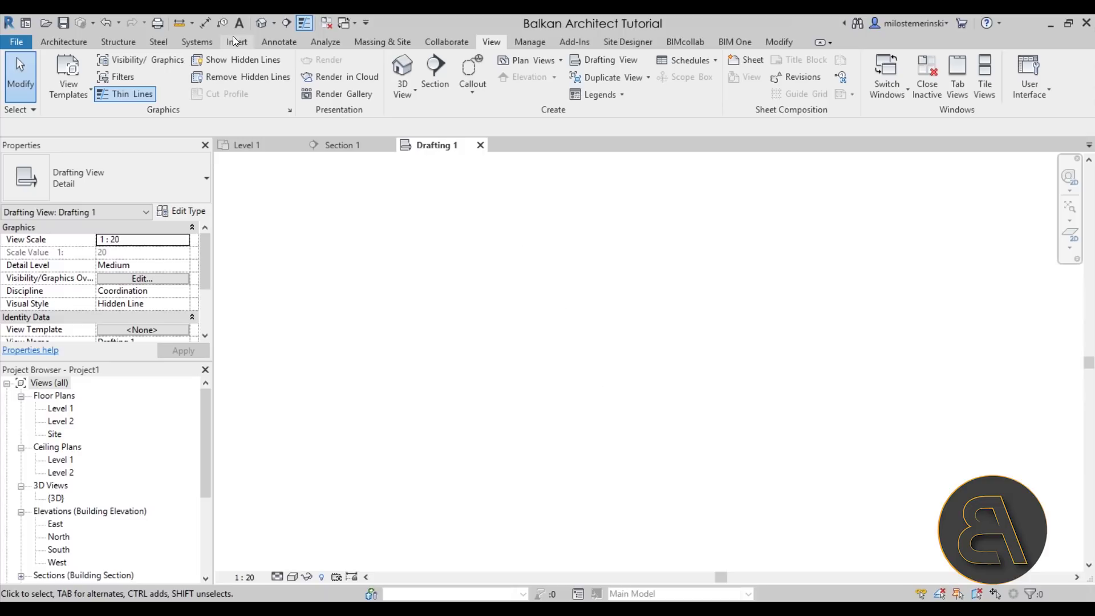
left_click(279, 43)
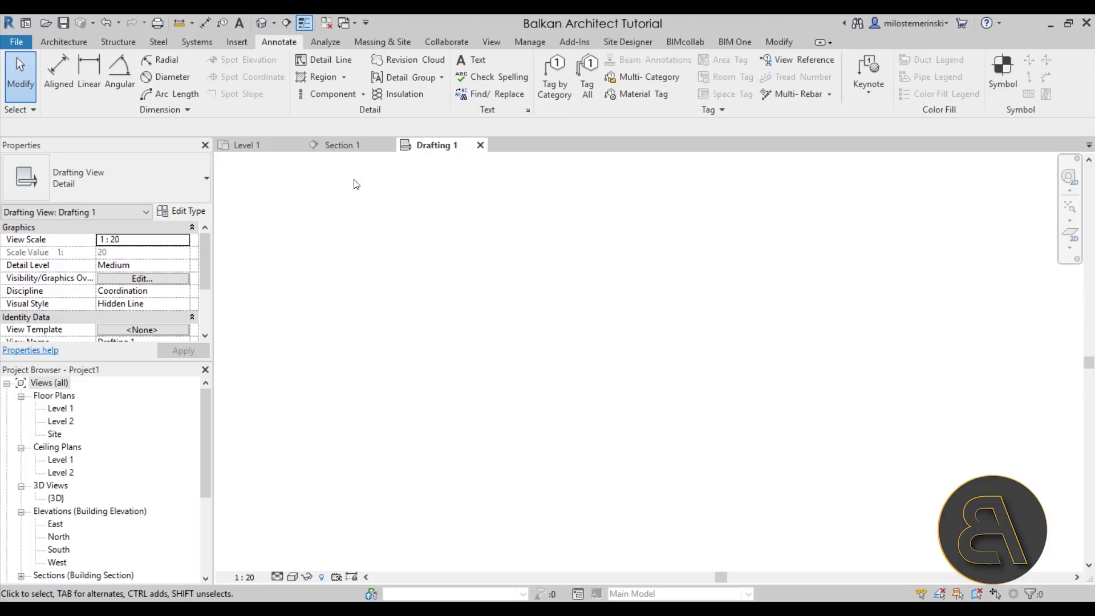
left_click(323, 60)
left_click(529, 406)
left_click(529, 338)
left_click(582, 338)
left_click(582, 301)
key("Escape")
key("Escape")
left_click_drag(660, 412, 337, 272)
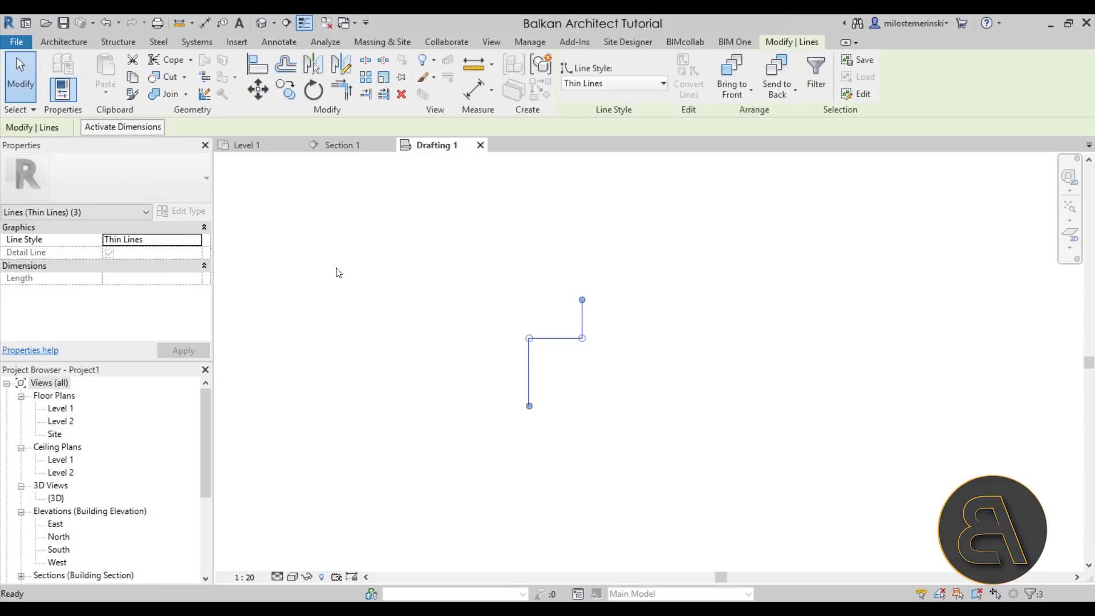
key("Delete")
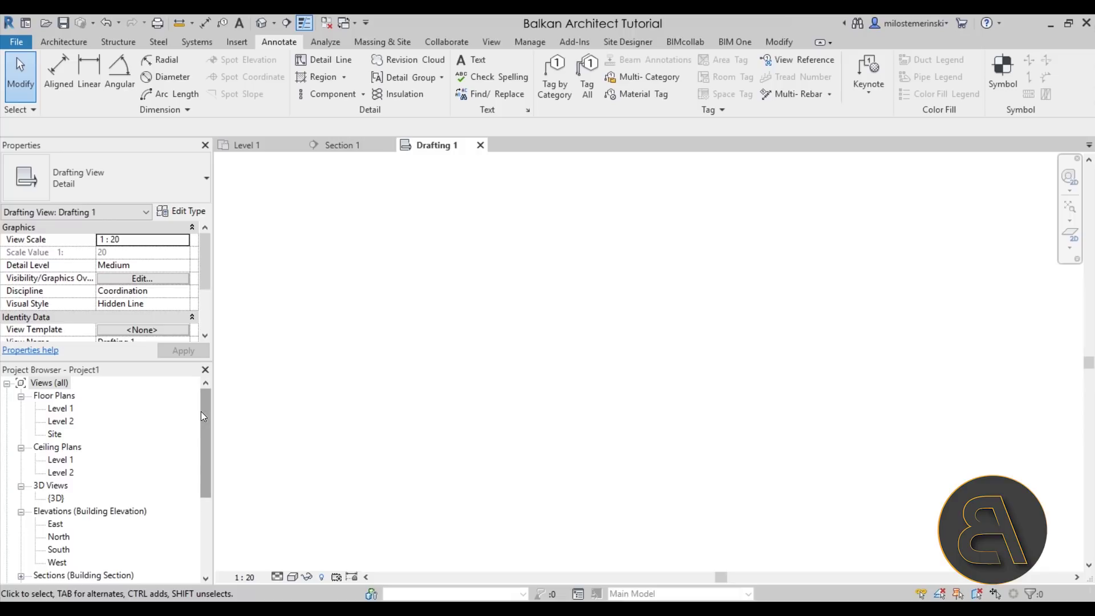
Step: Rename the Drafting 1 view to 'Drafting - Section' from the Project Browser
left_click_drag(204, 397, 204, 471)
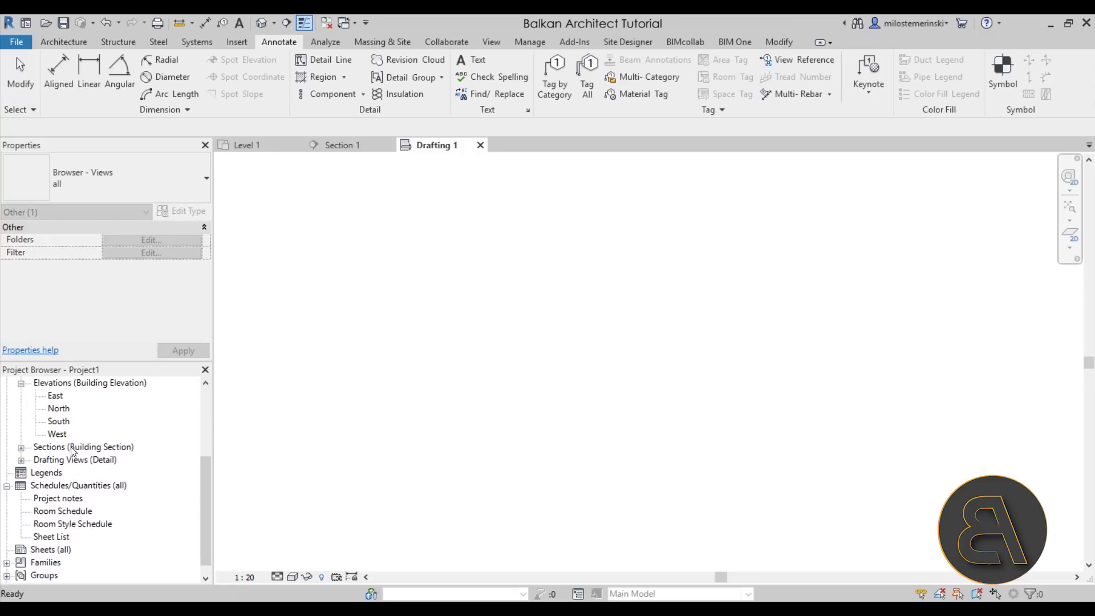
left_click(22, 460)
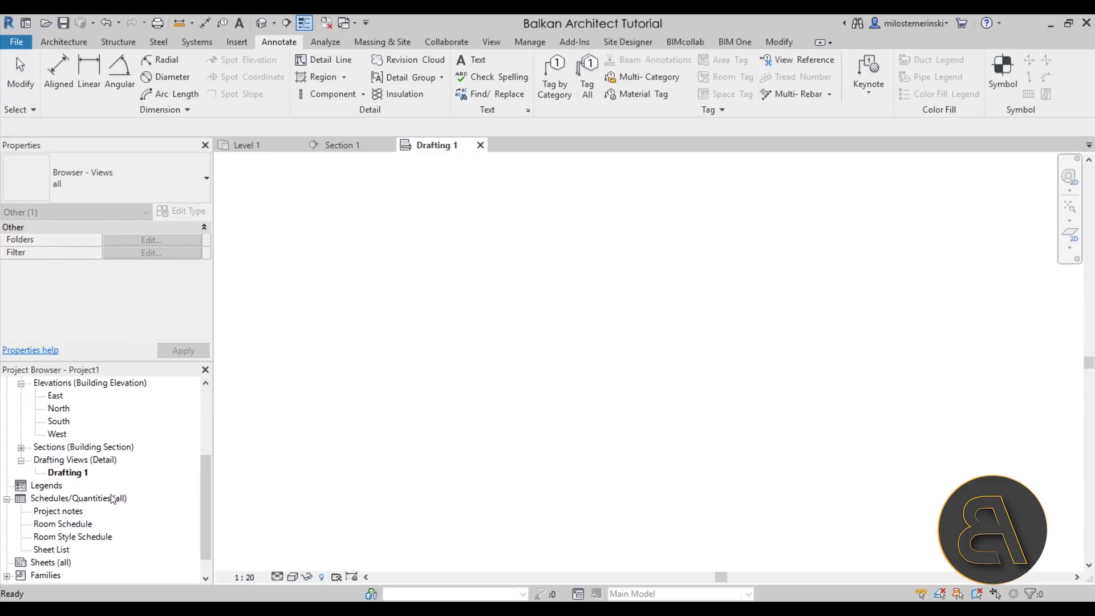
right_click(81, 477)
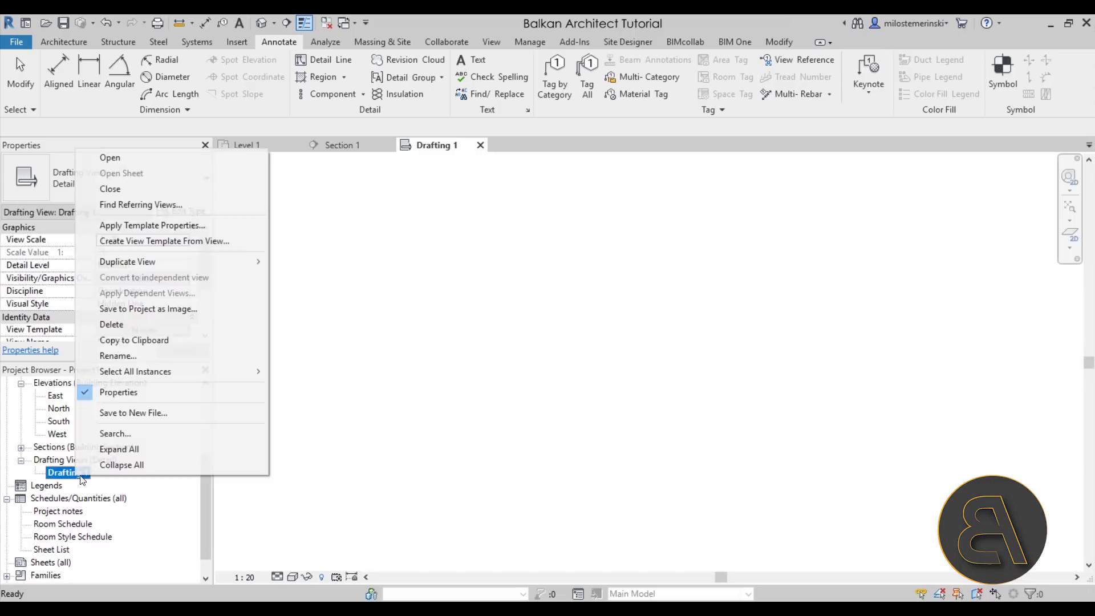
left_click(118, 356)
key("BackSpace")
type("- Secxti")
key("BackSpace")
key("BackSpace")
key("BackSpace")
type("tion")
key("Return")
left_click(437, 436)
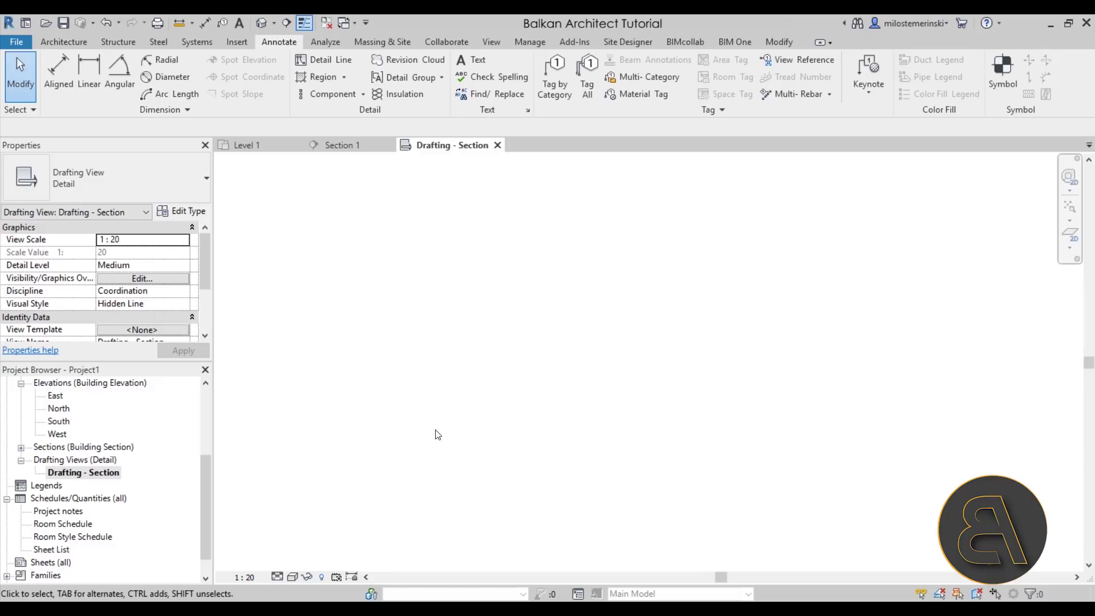
Step: Import CAD Detail.dwg from the Desktop with import units set to centimeter
left_click(245, 45)
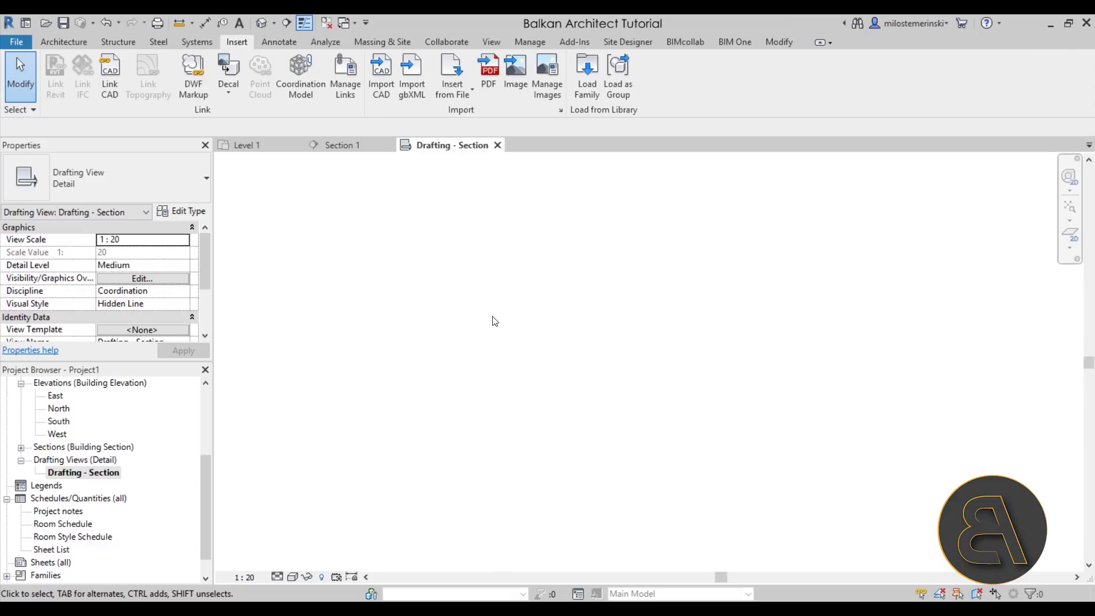
left_click(379, 96)
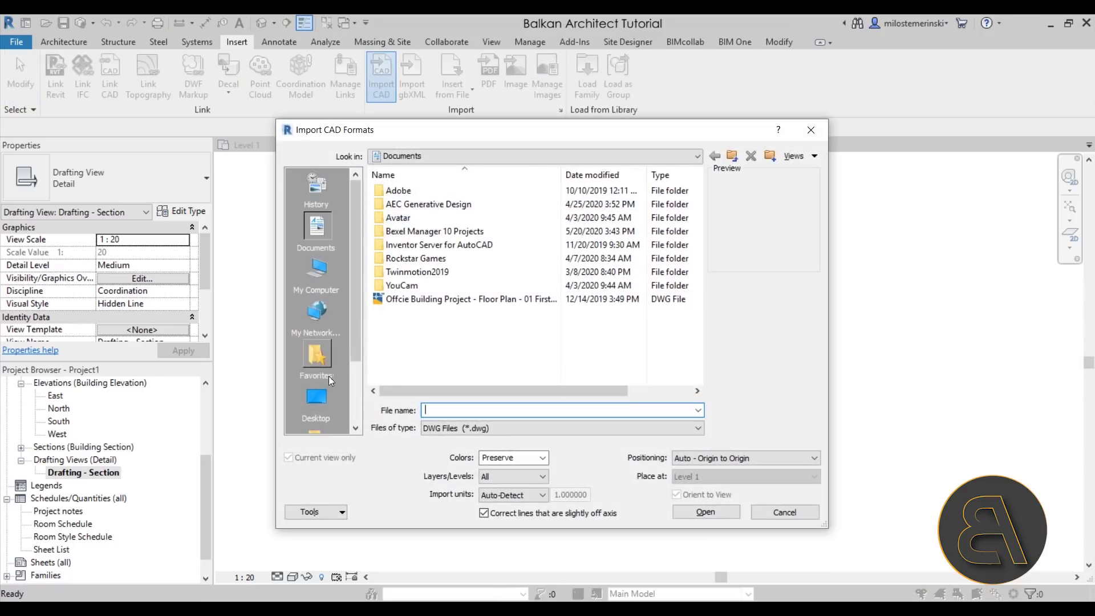
left_click(317, 402)
left_click(430, 366)
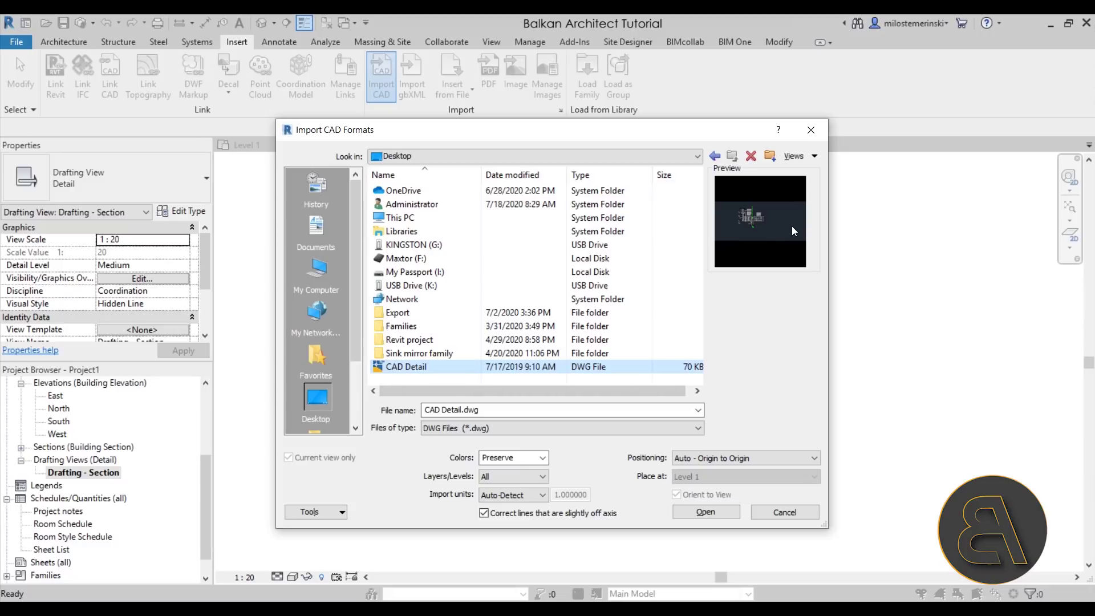
left_click(514, 496)
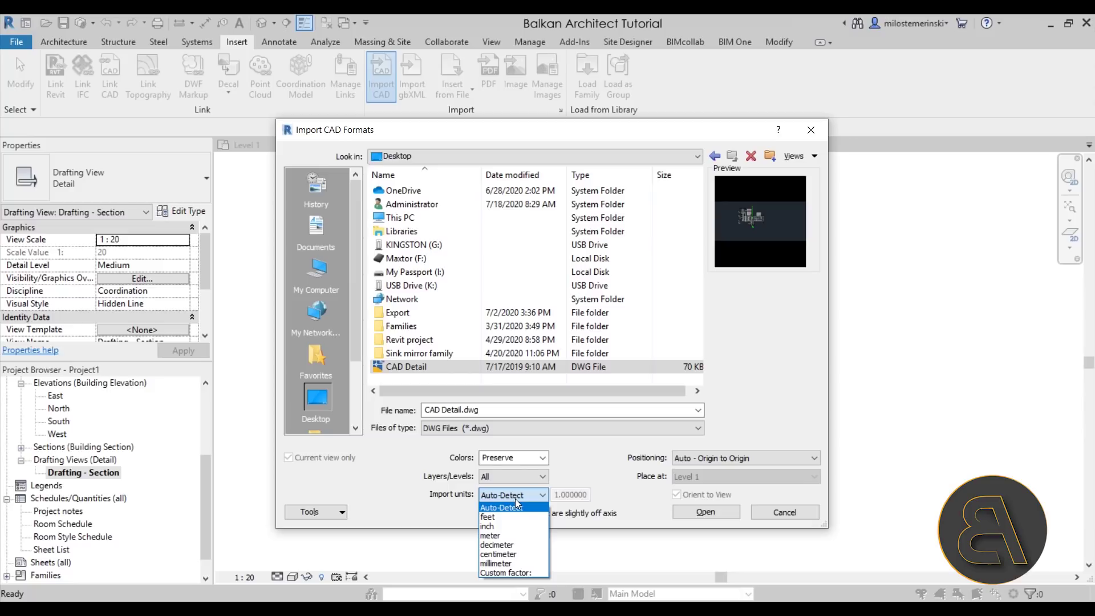
left_click(506, 554)
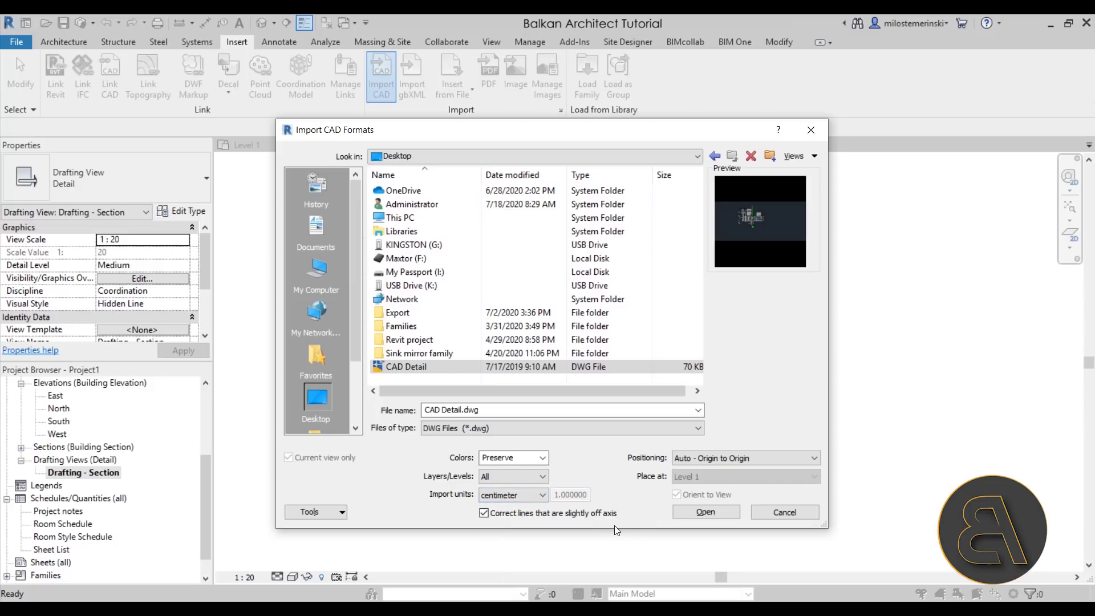
left_click(702, 513)
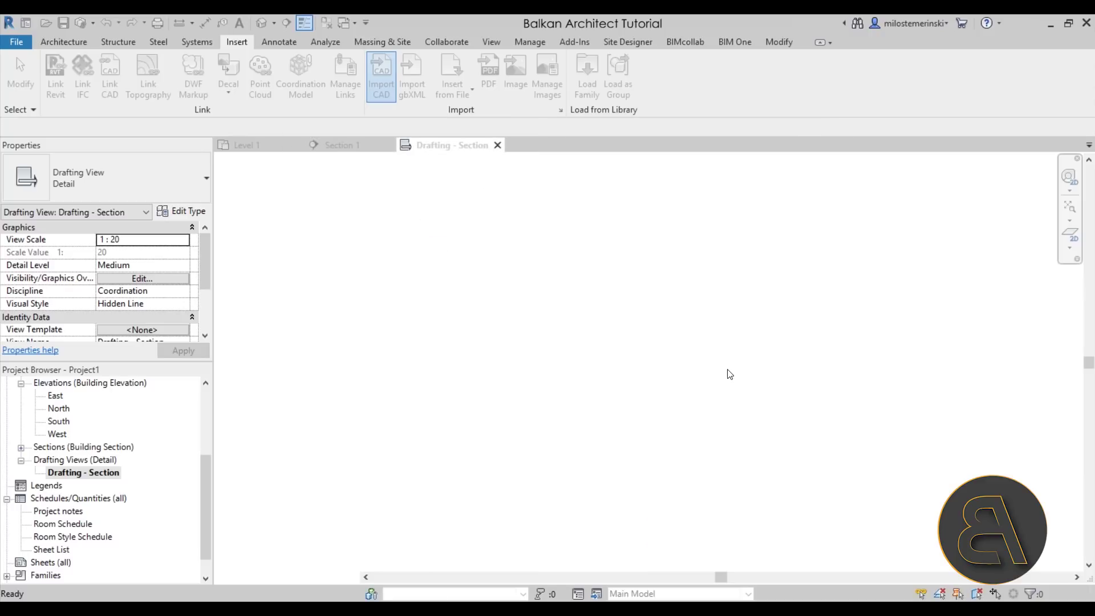
Step: Zoom and pan over the imported CAD Detail.dwg, then select it as one import symbol
scroll(576, 458, "up", 1)
scroll(606, 446, "up", 3)
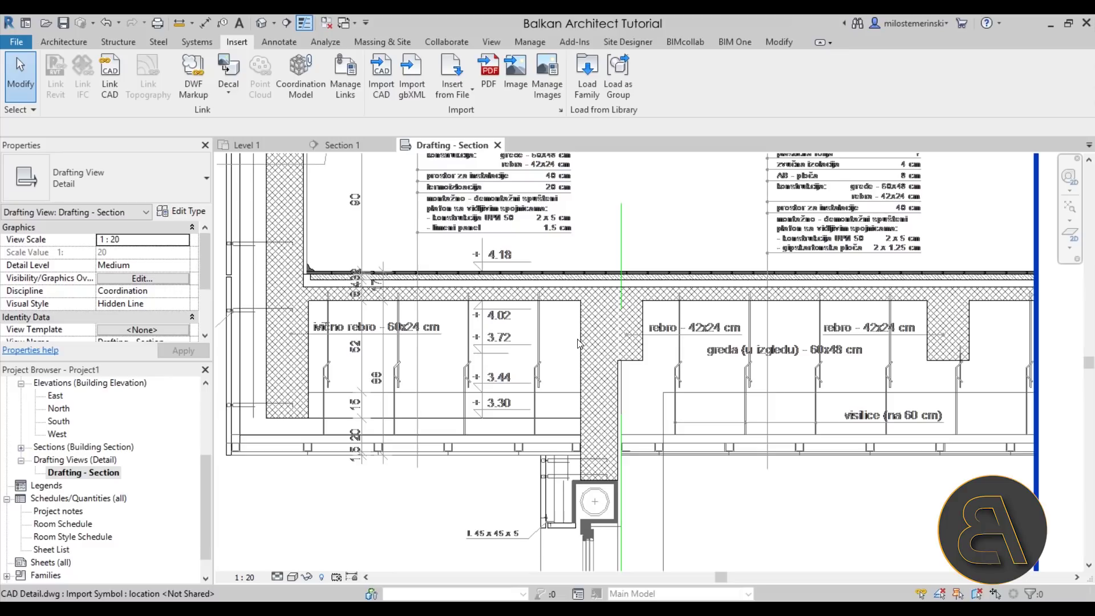
scroll(579, 343, "down", 5)
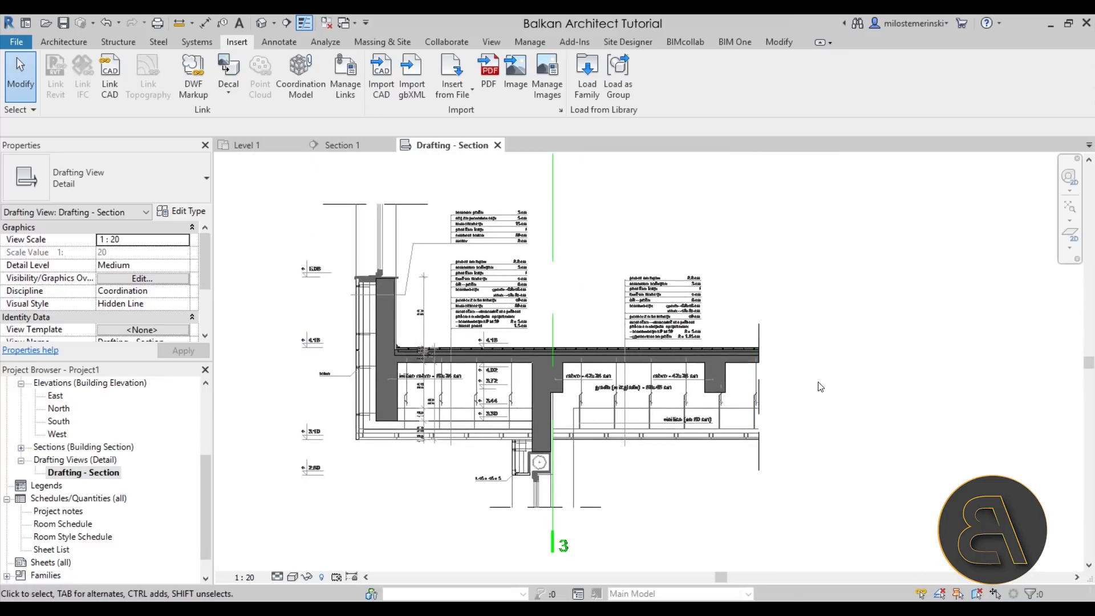
scroll(597, 374, "up", 1)
scroll(471, 308, "up", 2)
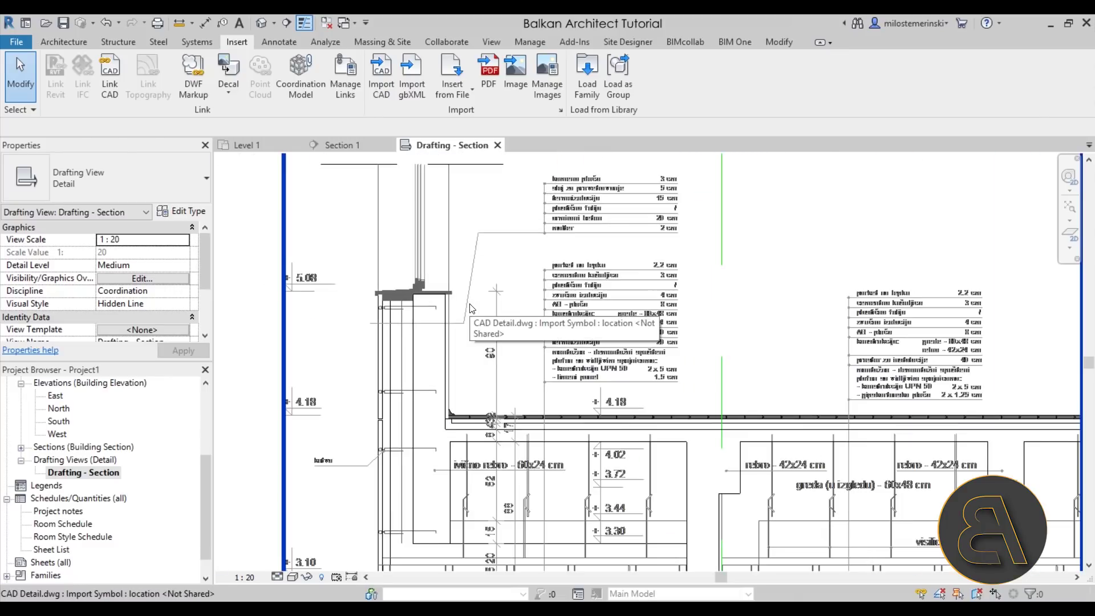
scroll(471, 308, "up", 2)
scroll(625, 333, "down", 5)
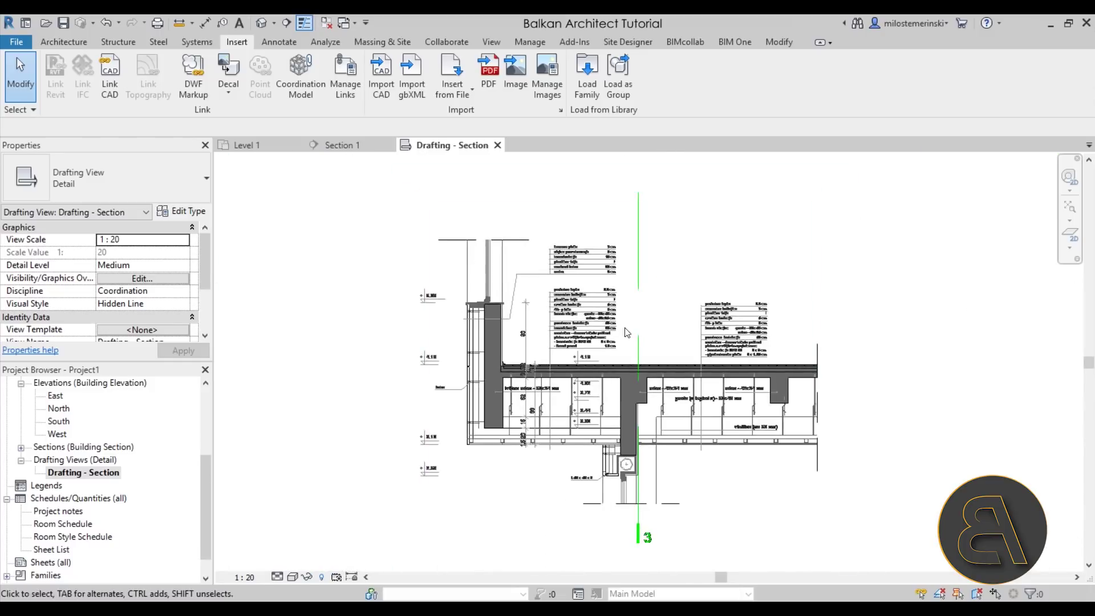
middle_click_drag(626, 333, 535, 338)
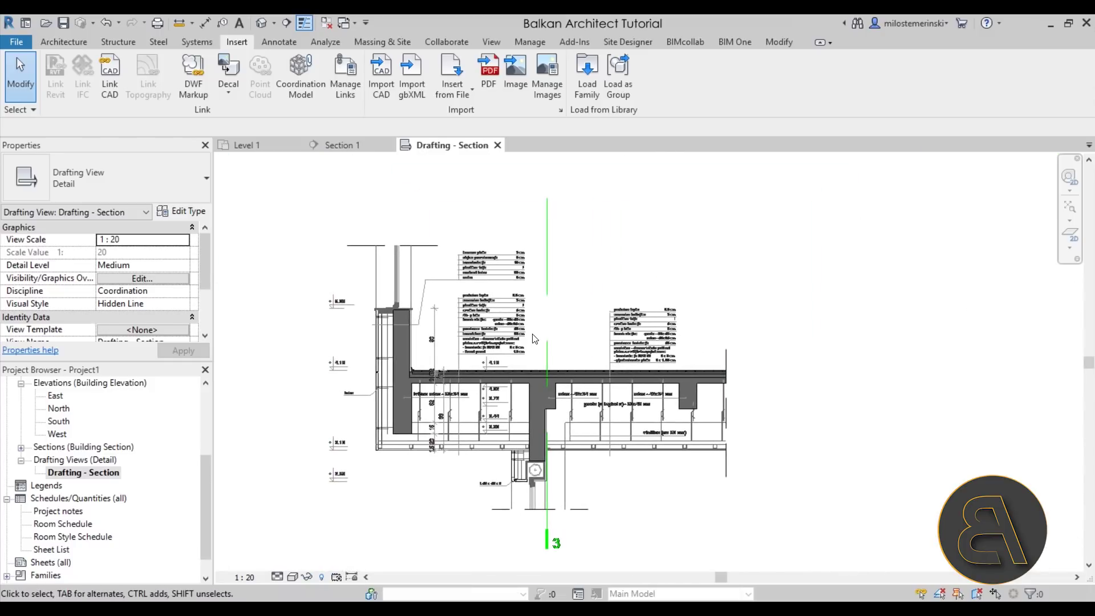
left_click(523, 351)
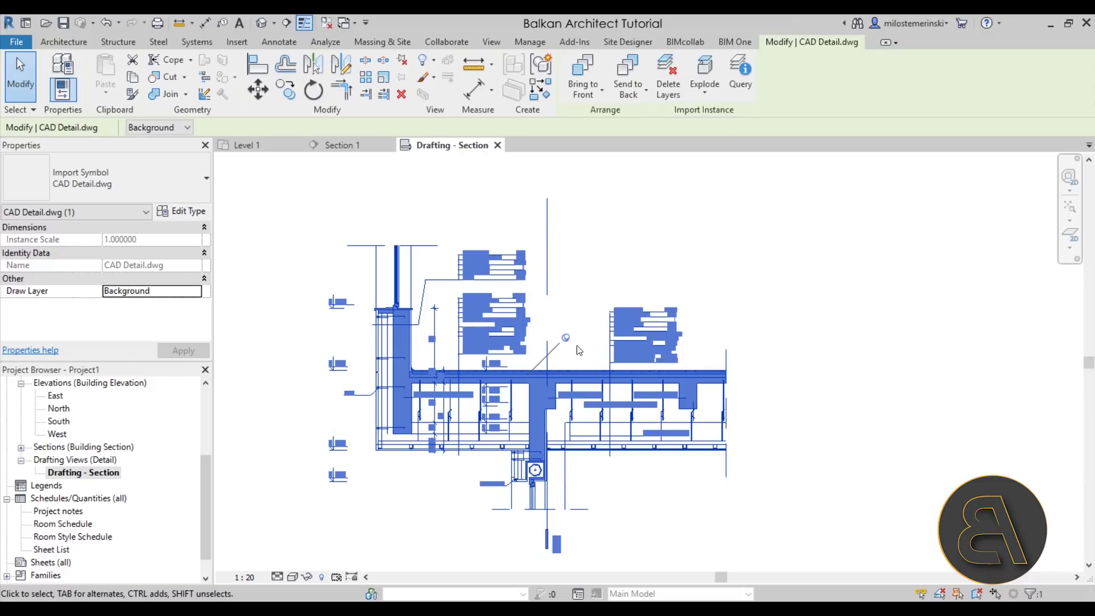
Step: Full Explode CAD Detail.dwg, delete the unconvertible elements, and zoom into the beam
left_click(705, 65)
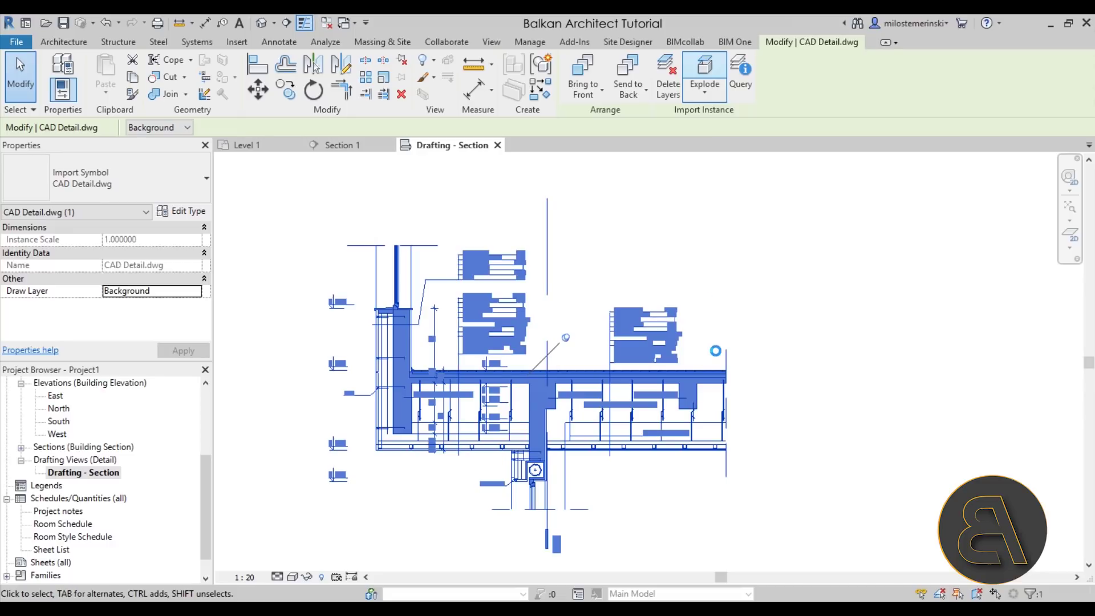
left_click(873, 586)
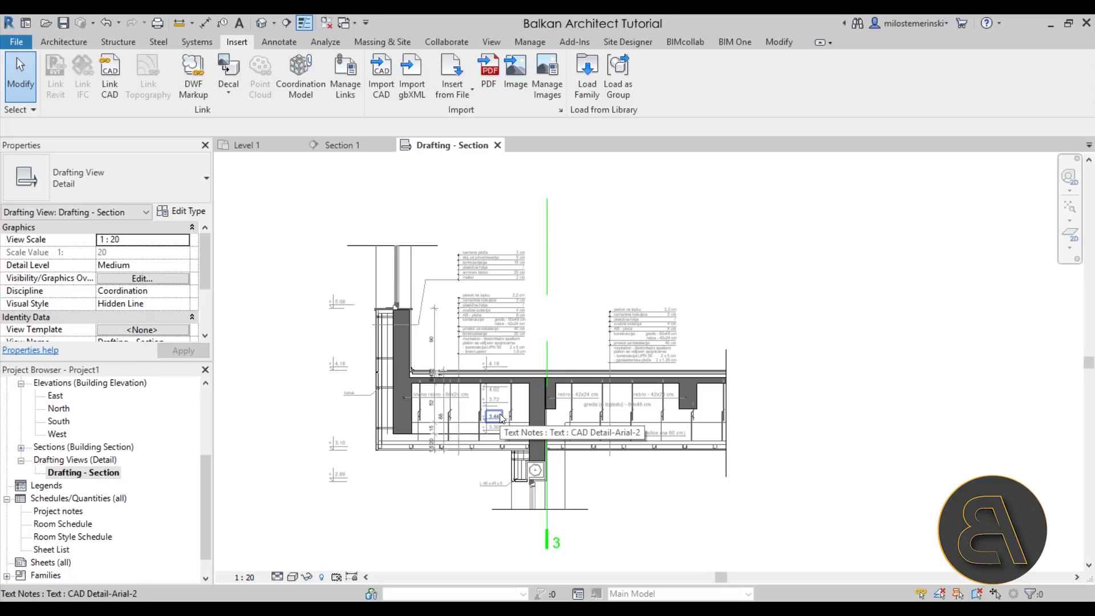
scroll(558, 422, "up", 6)
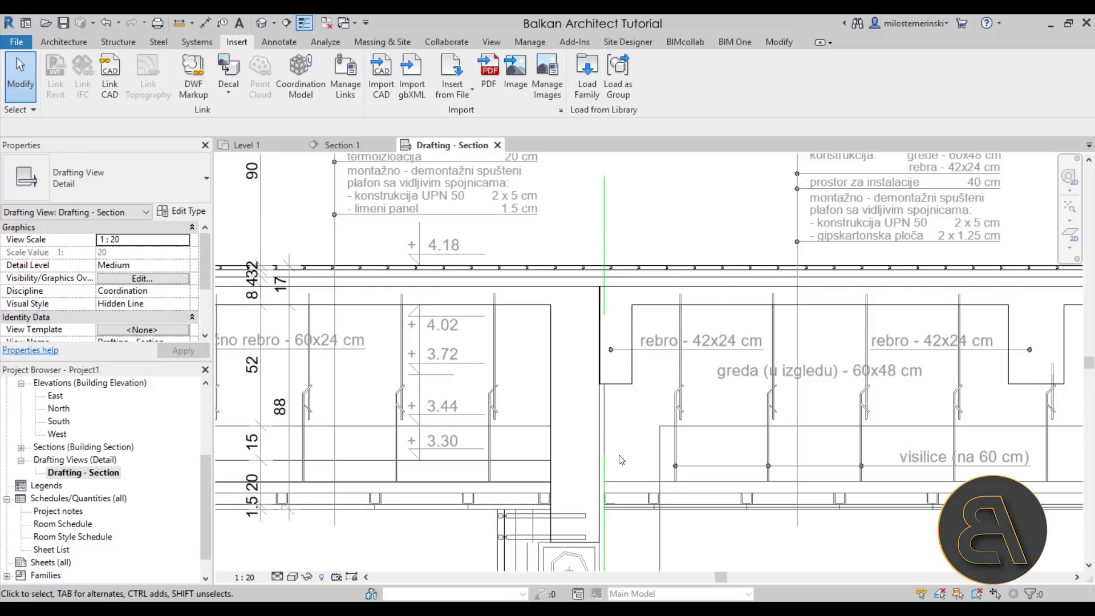
middle_click_drag(564, 445, 615, 368)
scroll(627, 388, "down", 1)
scroll(615, 368, "up", 2)
scroll(615, 368, "up", 2)
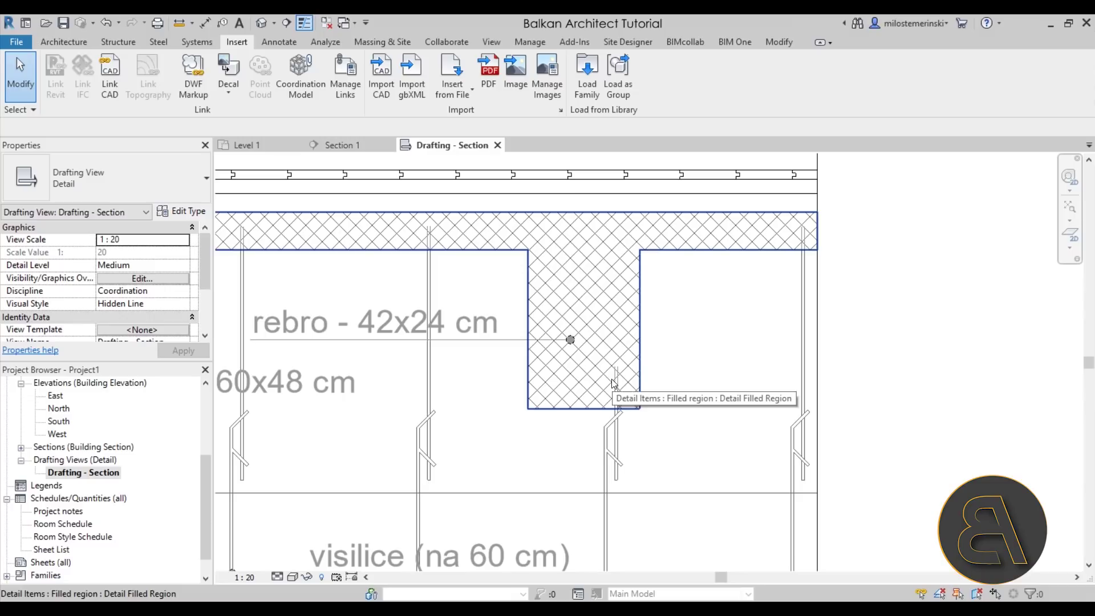
Step: Move the rib's bottom detail line to 0.52 below the slab top, up from 0.42
left_click(574, 415)
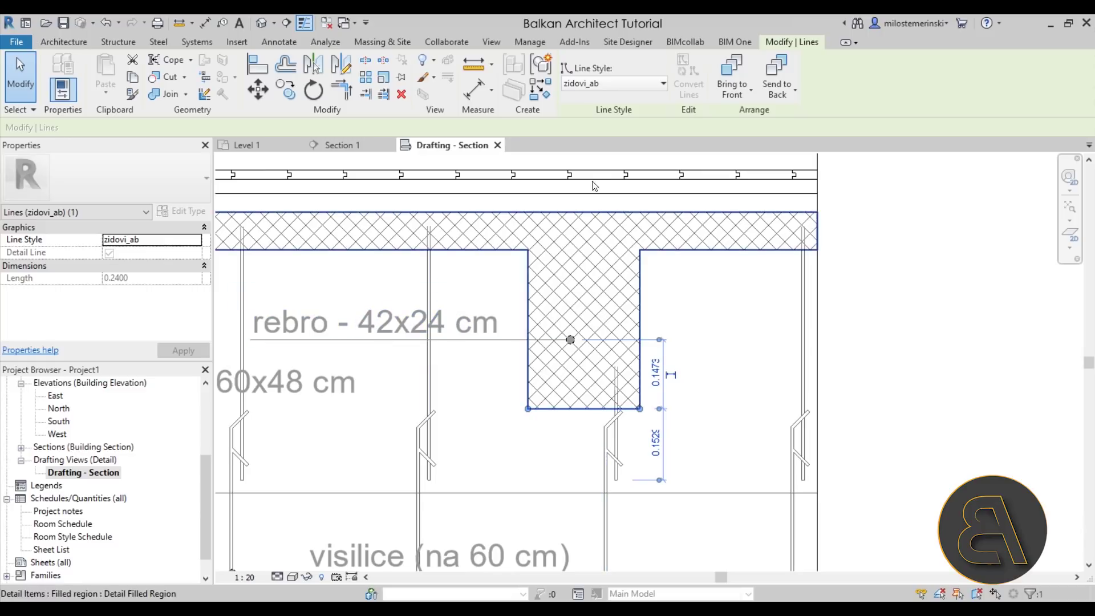
mouse_move(578, 425)
left_mouse_down()
mouse_move(578, 442)
mouse_move(580, 408)
left_mouse_up()
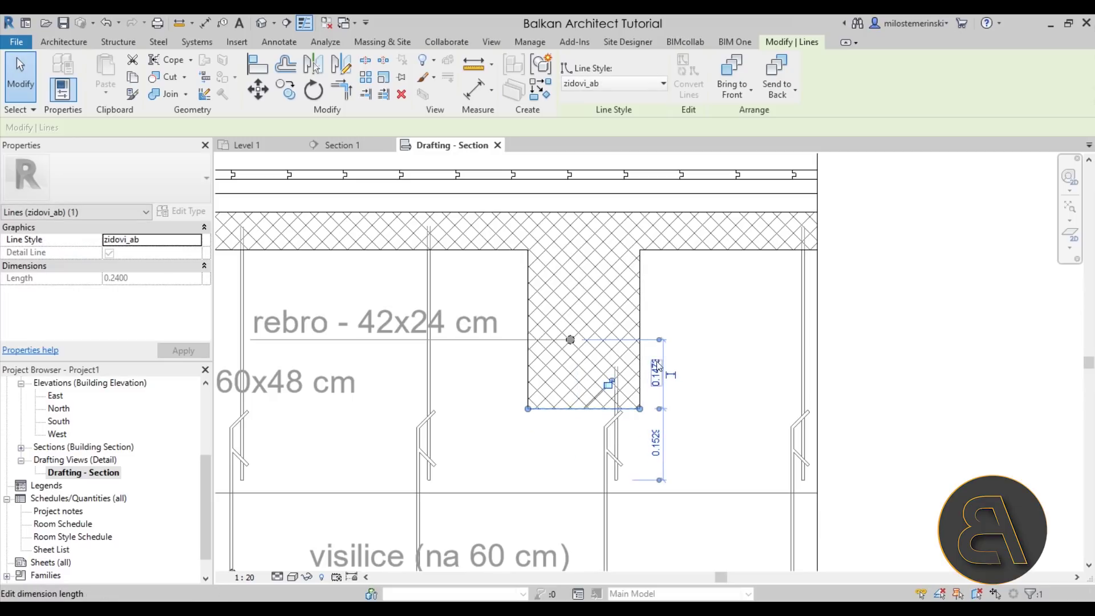
left_click(661, 212)
left_click(664, 312)
left_click(661, 311)
key("BackSpace")
type("5200")
key("Return")
left_click(722, 406)
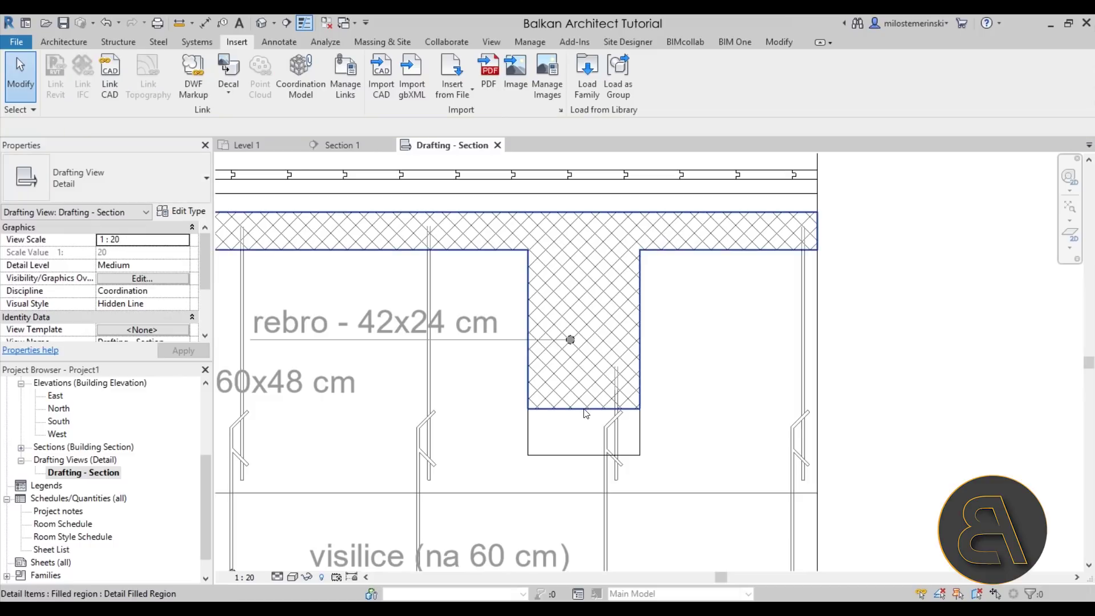
Step: Stretch the rib's hatched filled region down to meet the moved line
left_click(587, 409)
left_click_drag(583, 410, 583, 455)
key("Escape")
scroll(724, 344, "down", 5)
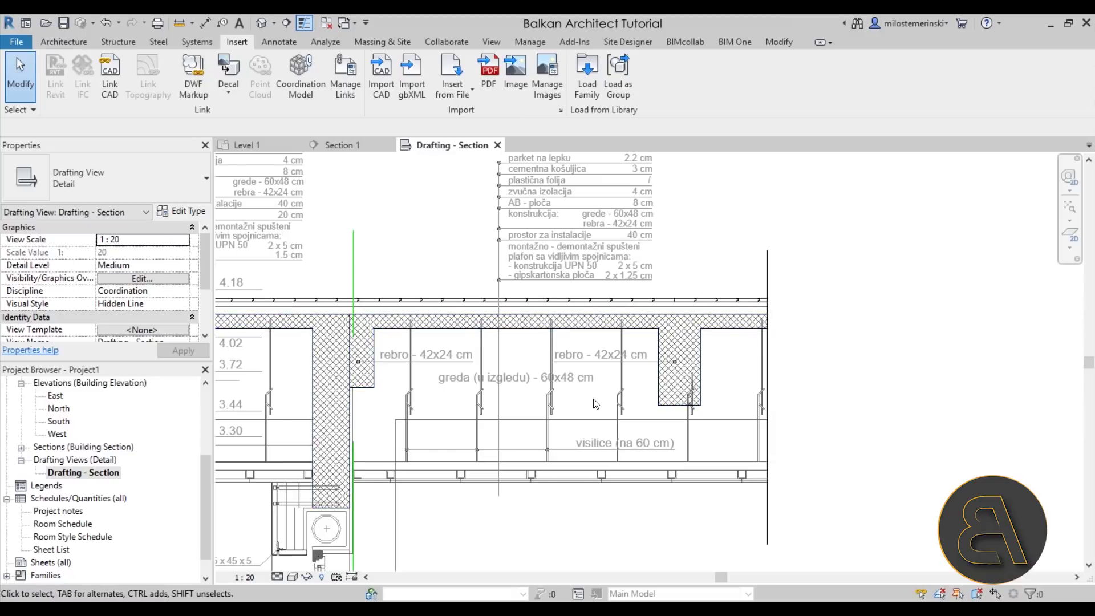
Step: Turn off Thin Lines to show the exploded detail at its true line weights
middle_click_drag(556, 404, 594, 409)
left_click(305, 23)
middle_click_drag(438, 457, 661, 452)
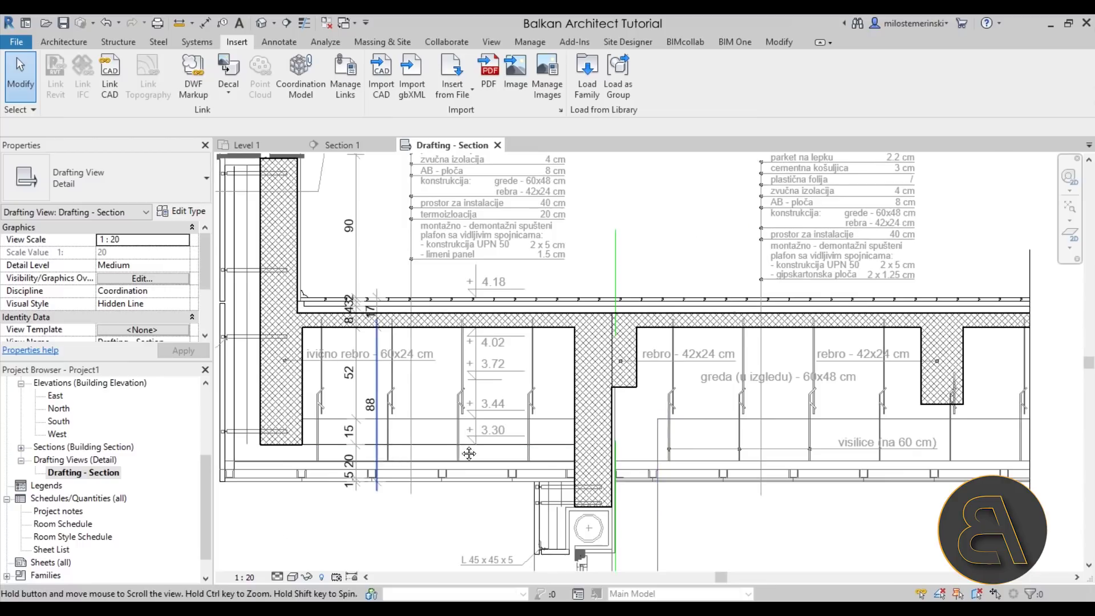
middle_click_drag(578, 454, 656, 450)
scroll(505, 382, "up", 6)
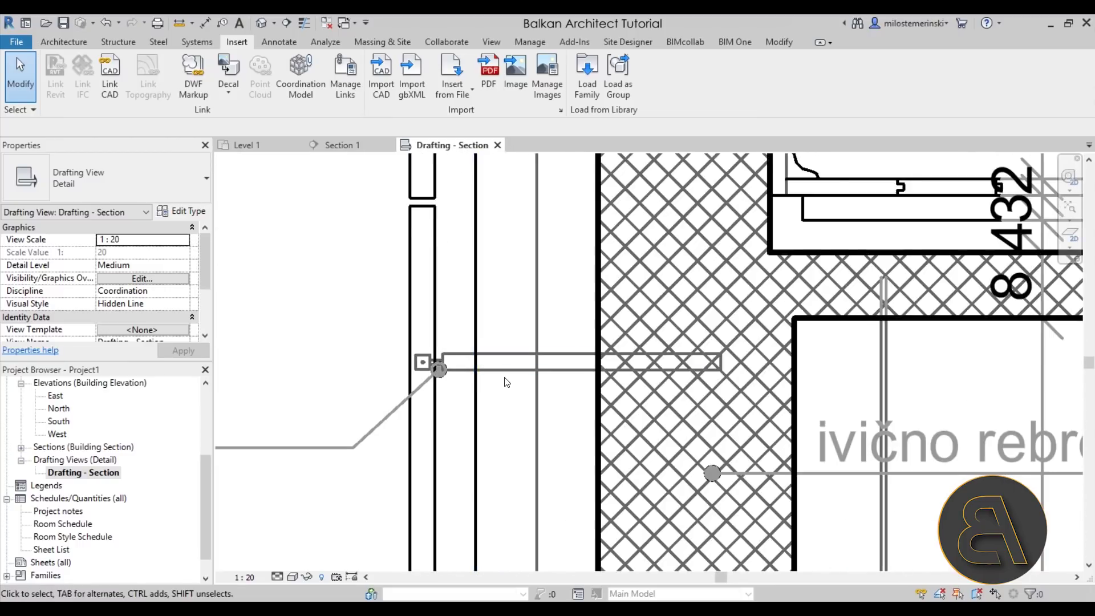
scroll(505, 380, "down", 2)
scroll(529, 380, "down", 2)
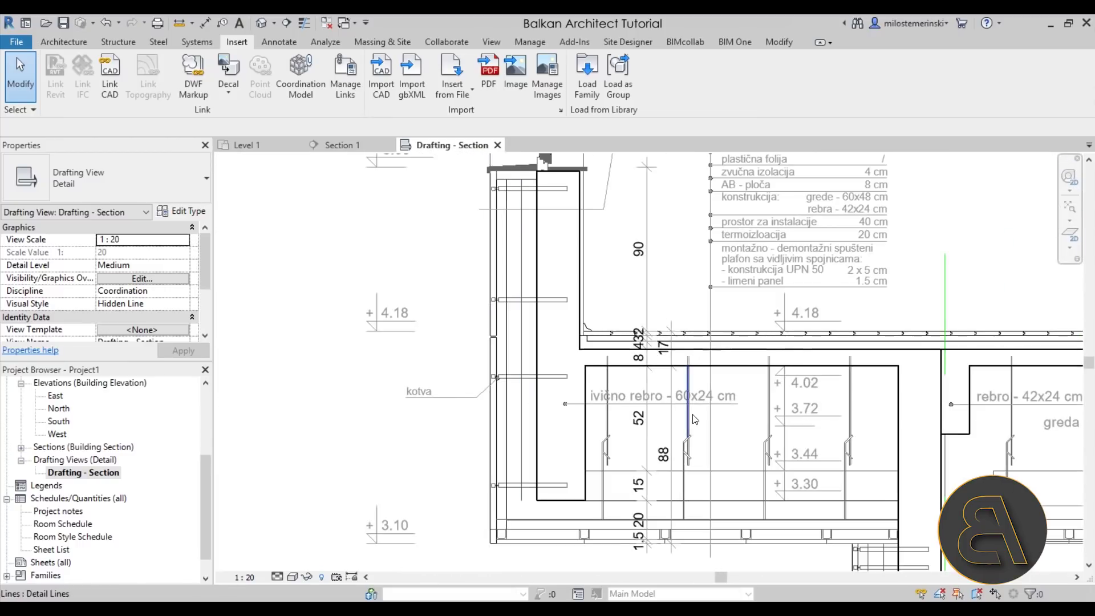
scroll(691, 367, "up", 2)
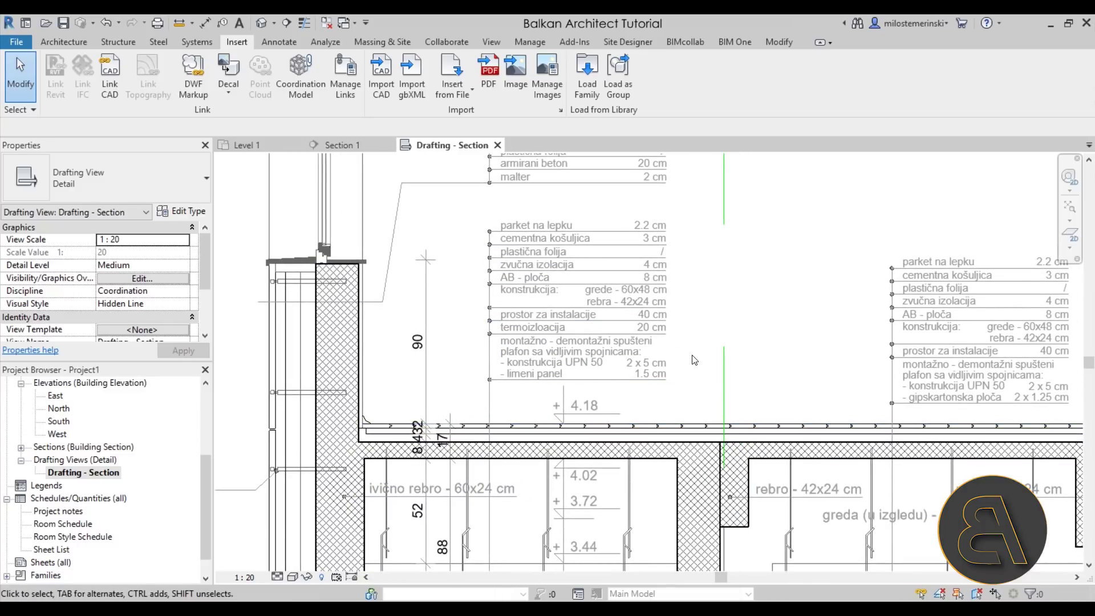
scroll(695, 360, "down", 2)
Step: Select the hatched wall filled region near the circle detail to inspect it
mouse_move(652, 329)
middle_mouse_down()
mouse_move(669, 327)
mouse_move(660, 298)
mouse_move(584, 228)
middle_mouse_up()
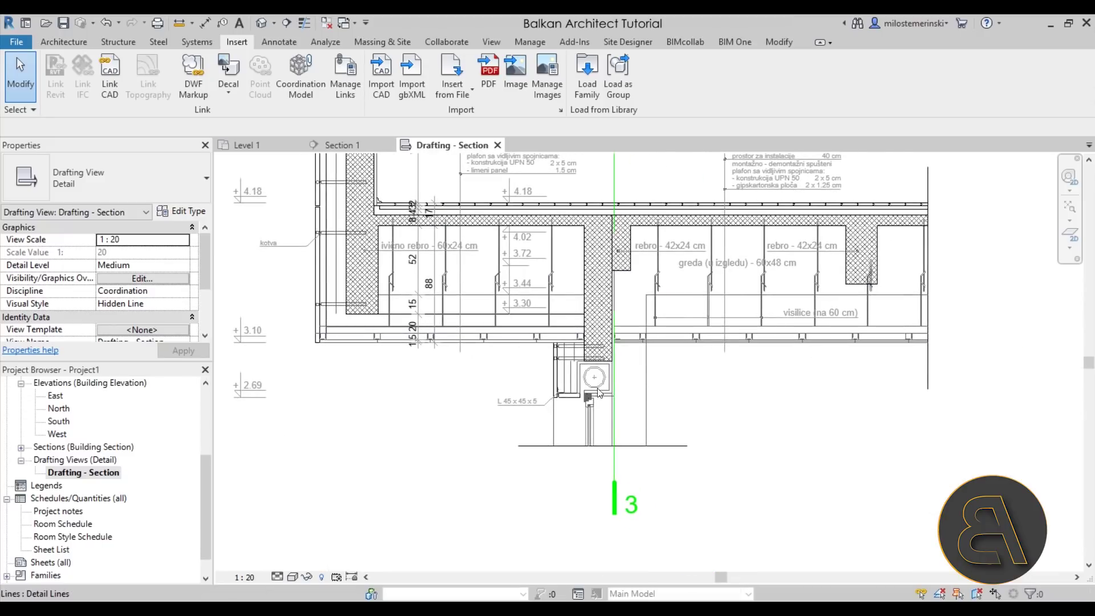
scroll(600, 382, "up", 5)
mouse_move(606, 383)
middle_mouse_down()
mouse_move(583, 523)
mouse_move(617, 589)
middle_mouse_up()
scroll(596, 396, "down", 2)
scroll(613, 396, "up", 2)
left_click(485, 411)
middle_click_drag(606, 367, 645, 402)
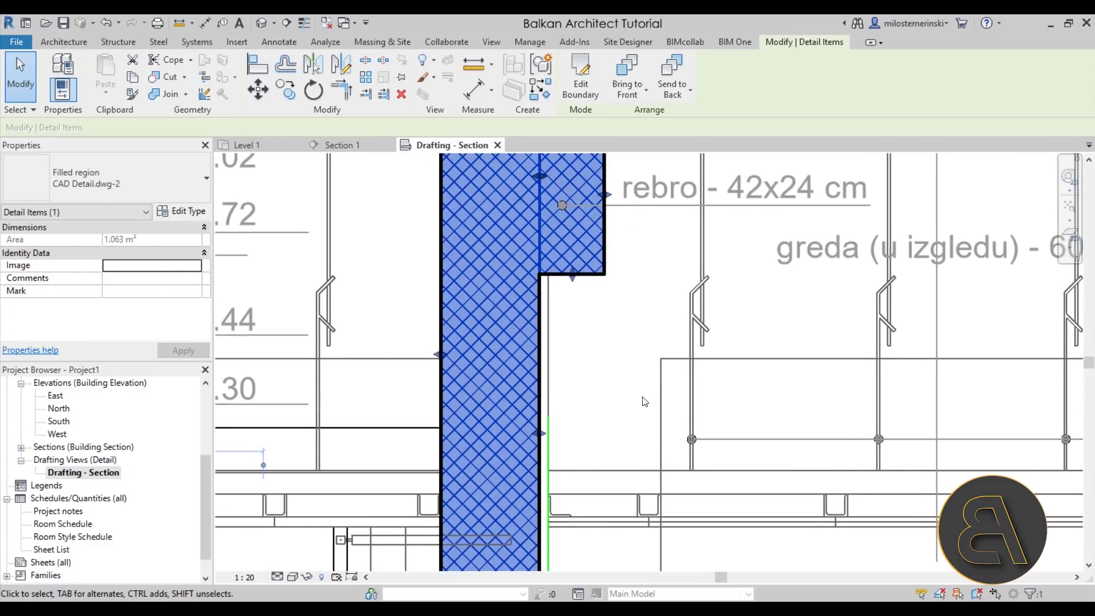
scroll(617, 368, "down", 1)
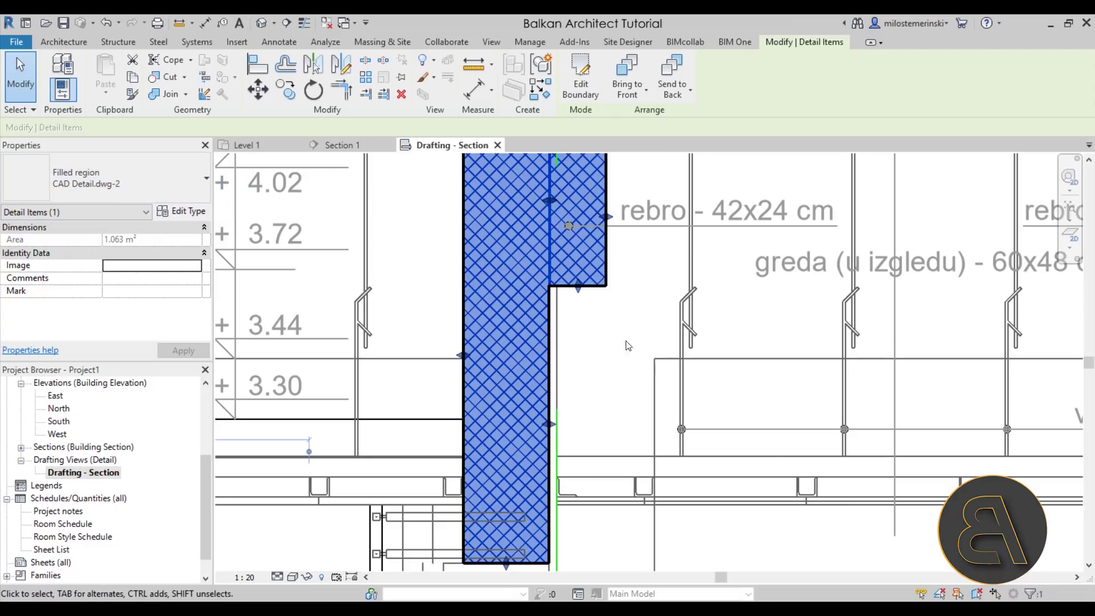
Step: Select the small filled region beside the 3 marker to inspect it
scroll(626, 354, "down", 3)
middle_click_drag(625, 354, 709, 476)
scroll(575, 374, "up", 6)
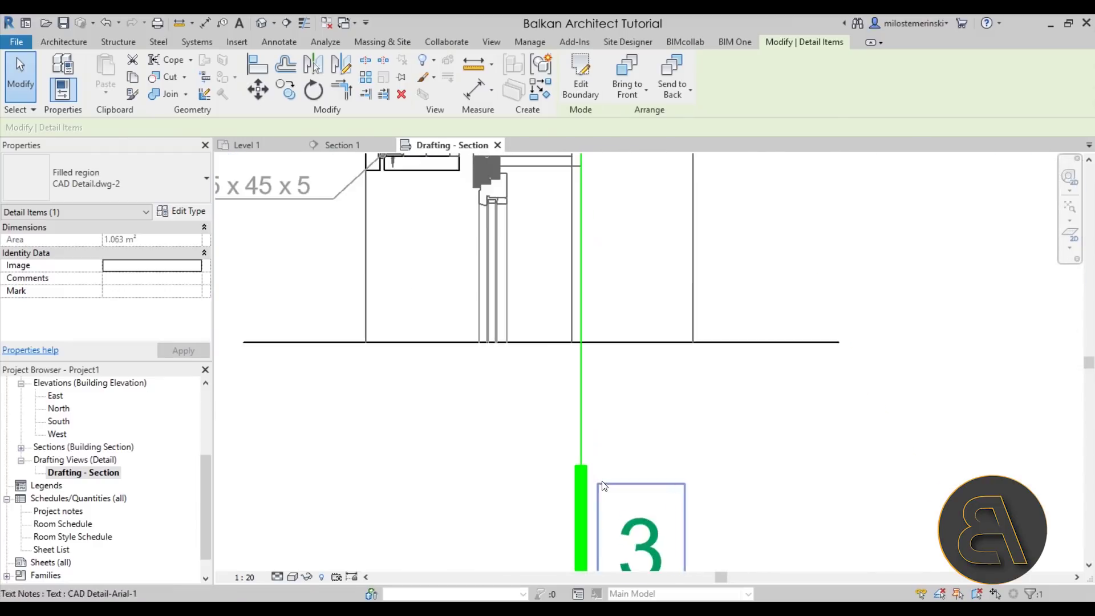
left_click(576, 373)
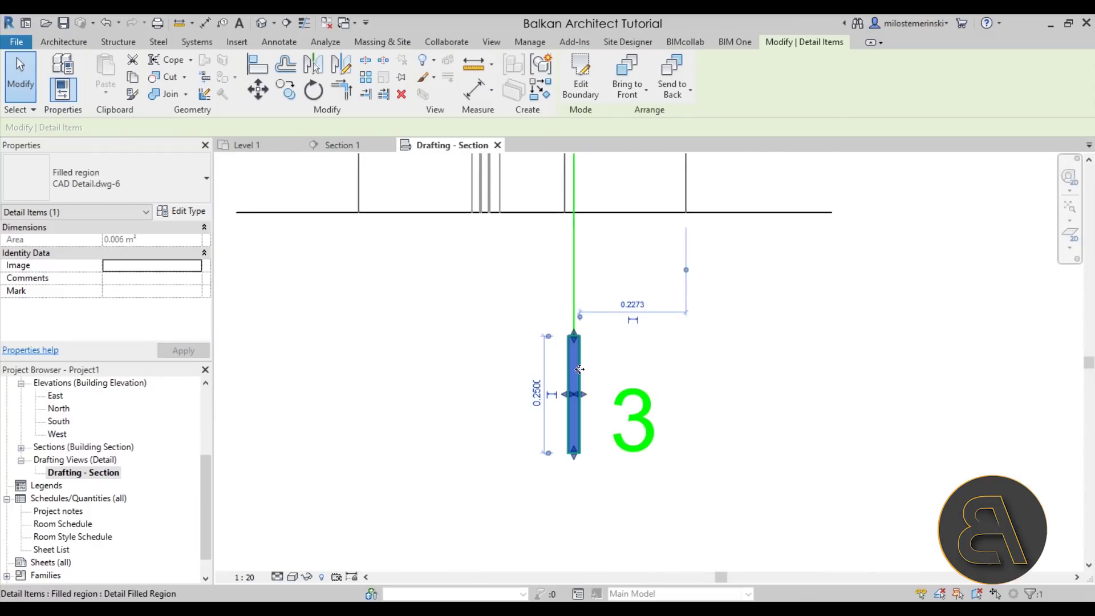
scroll(667, 355, "down", 4)
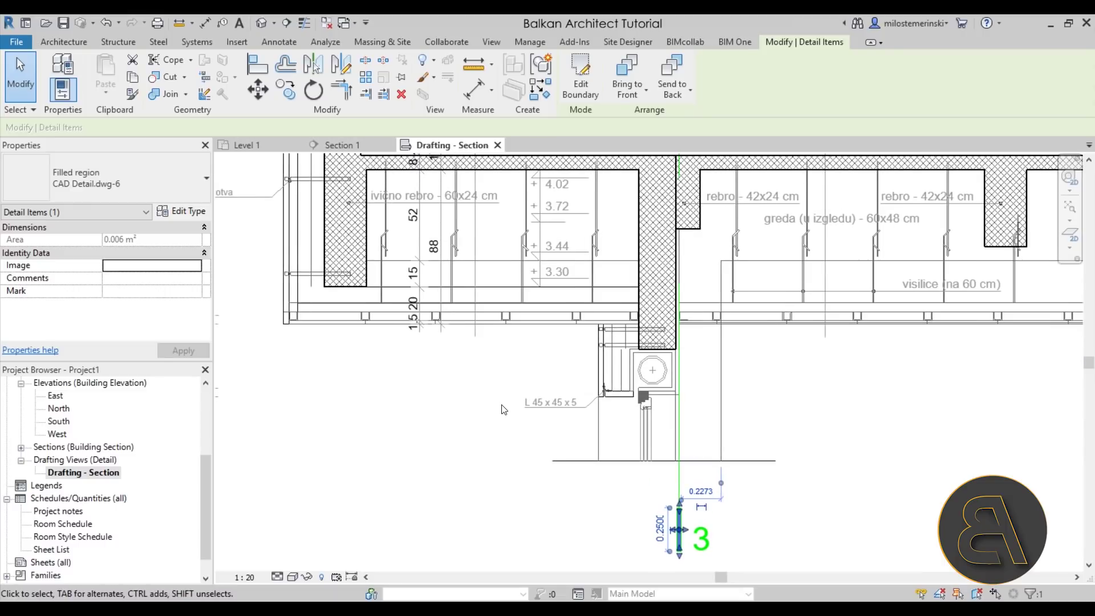
scroll(531, 421, "up", 4)
Step: Finish editing the L 45 x 45 x 5cm label and nudge the note slightly left
double_click(542, 417)
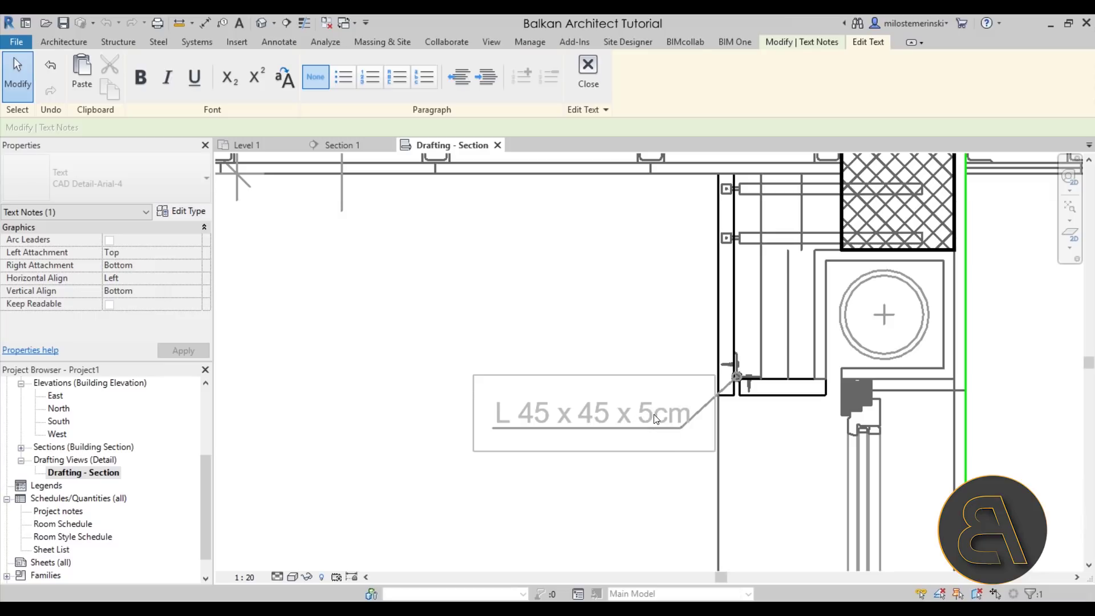
left_click(584, 325)
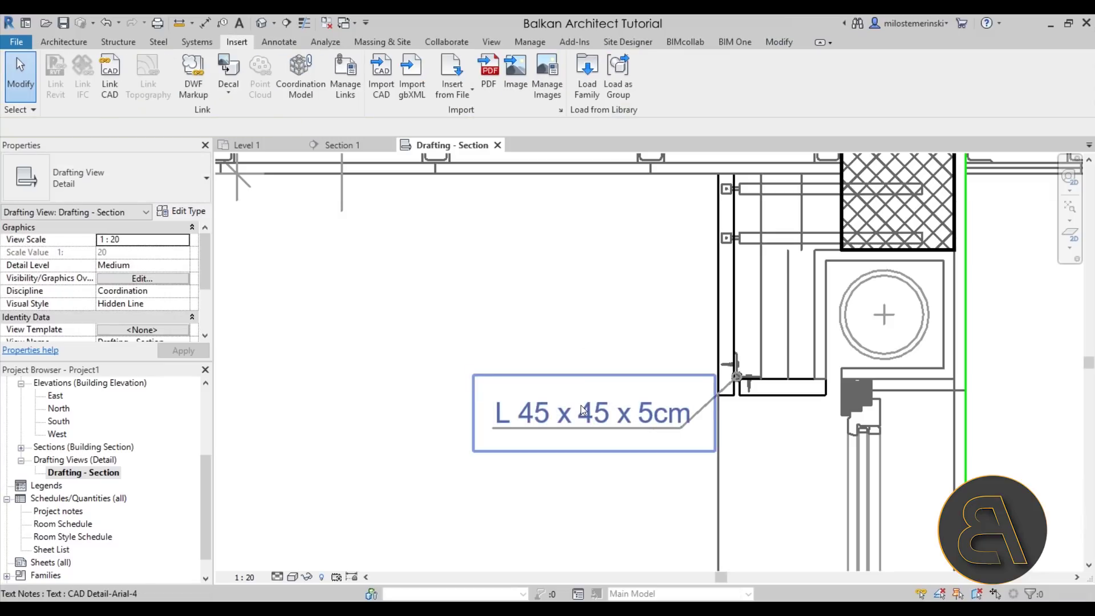
left_click(546, 413)
left_click_drag(547, 413, 532, 413)
key("Escape")
Step: Select the underline beneath the note and open the Line Style list
left_click(515, 429)
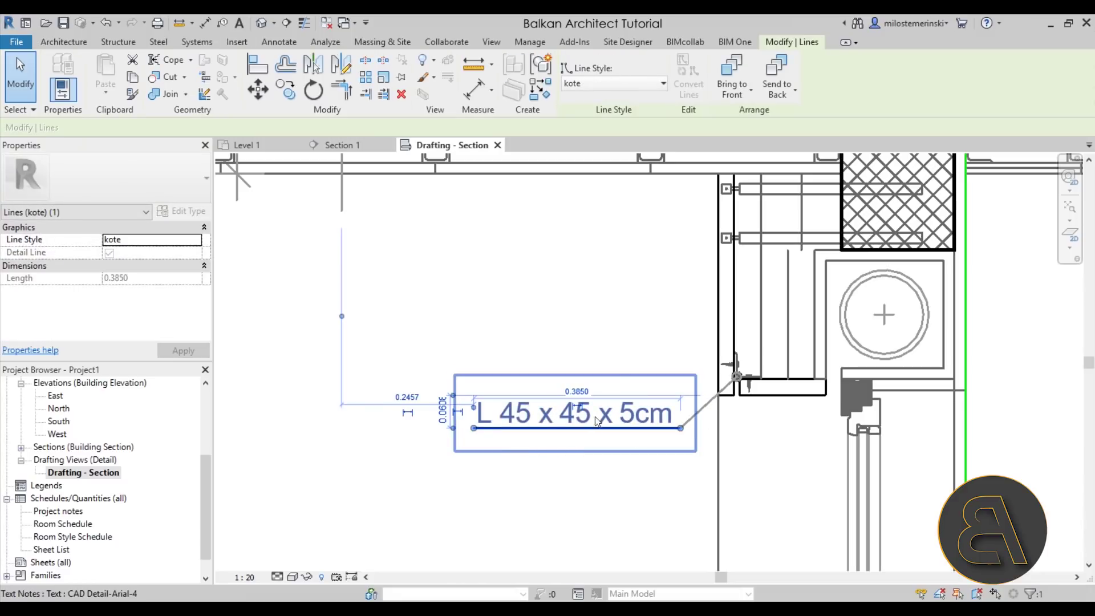
left_click(606, 81)
left_click_drag(663, 189, 659, 220)
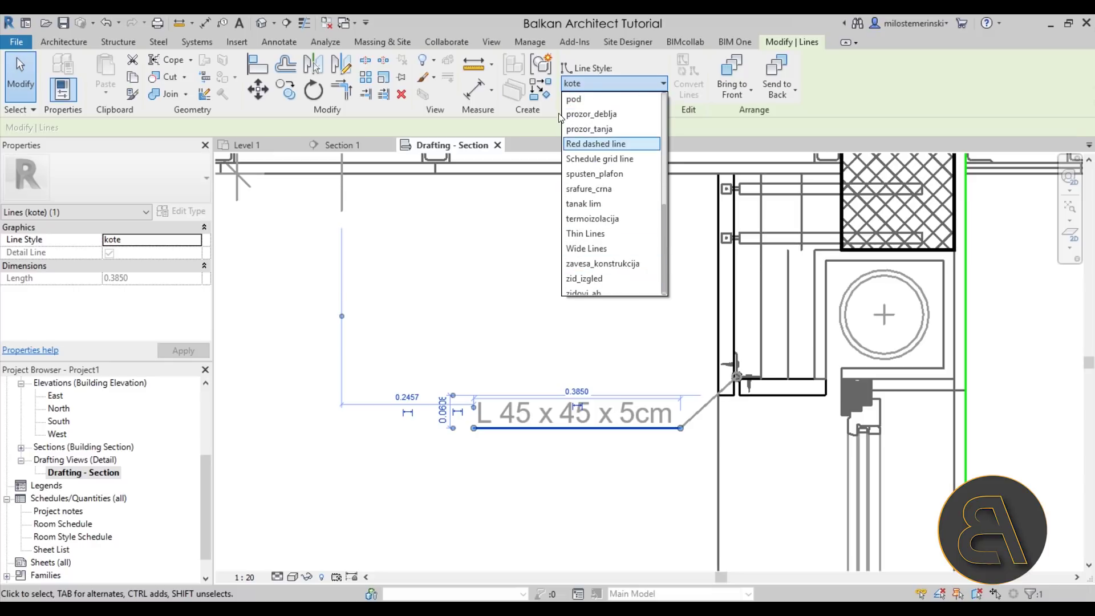
left_click(488, 259)
scroll(487, 259, "down", 3)
middle_click_drag(511, 269, 642, 502)
scroll(556, 253, "up", 4)
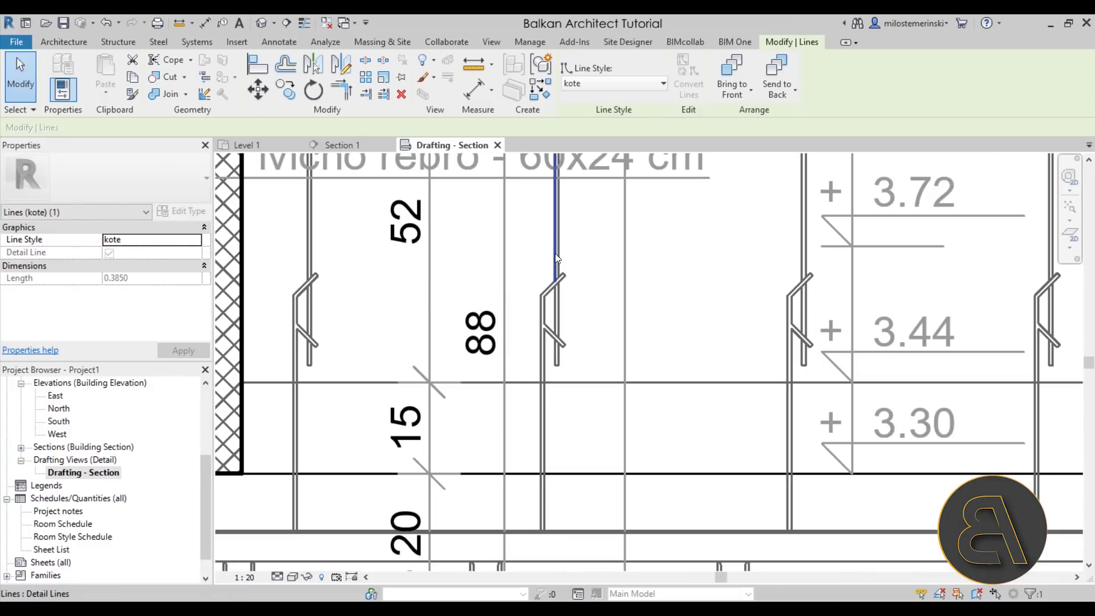
left_click(605, 84)
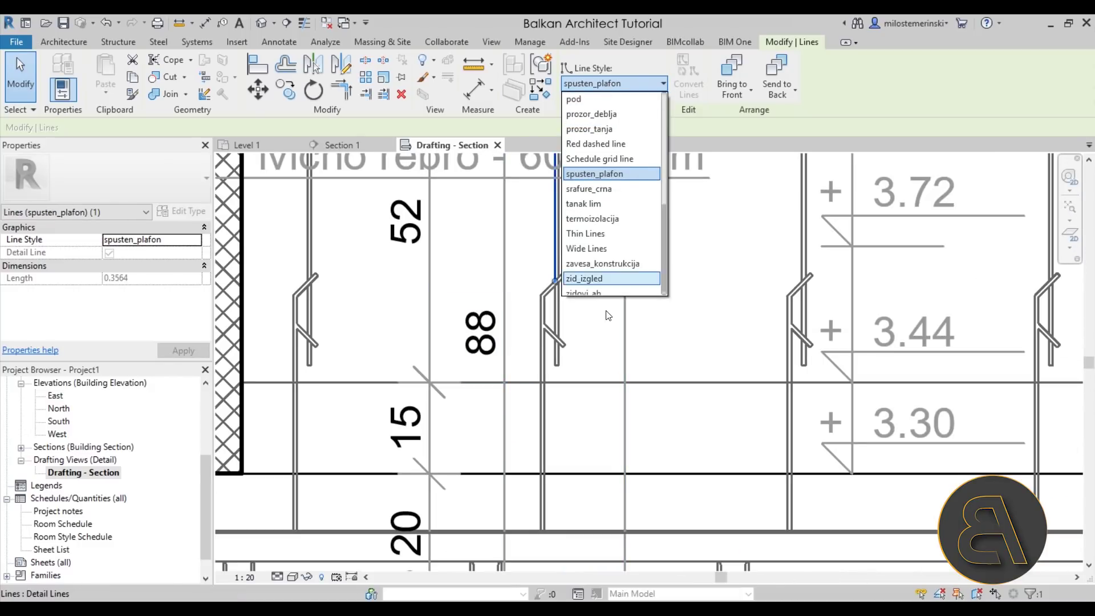
left_click(594, 246)
key("Escape")
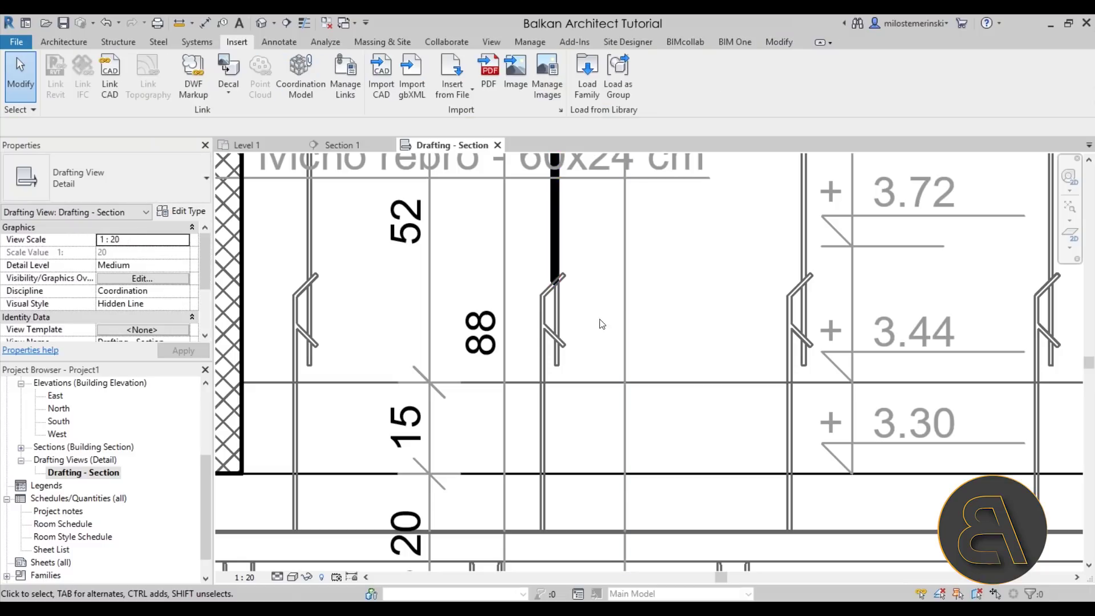
scroll(570, 342, "down", 2)
middle_click_drag(500, 227, 536, 369)
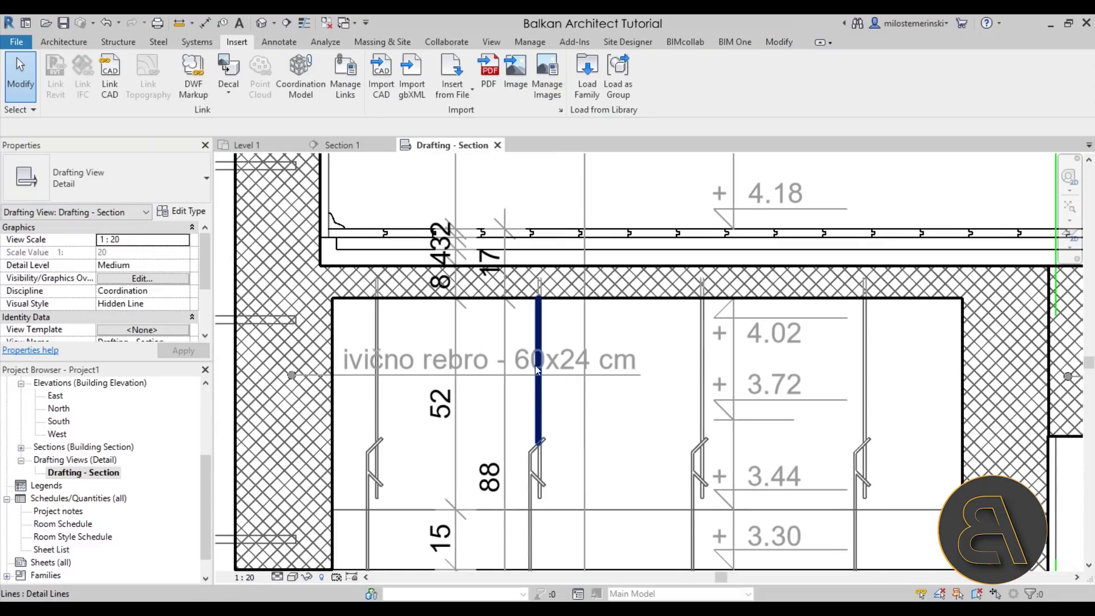
left_click(106, 23)
scroll(479, 331, "up", 2)
scroll(399, 183, "down", 2)
middle_click_drag(397, 174, 618, 446)
left_click(425, 271)
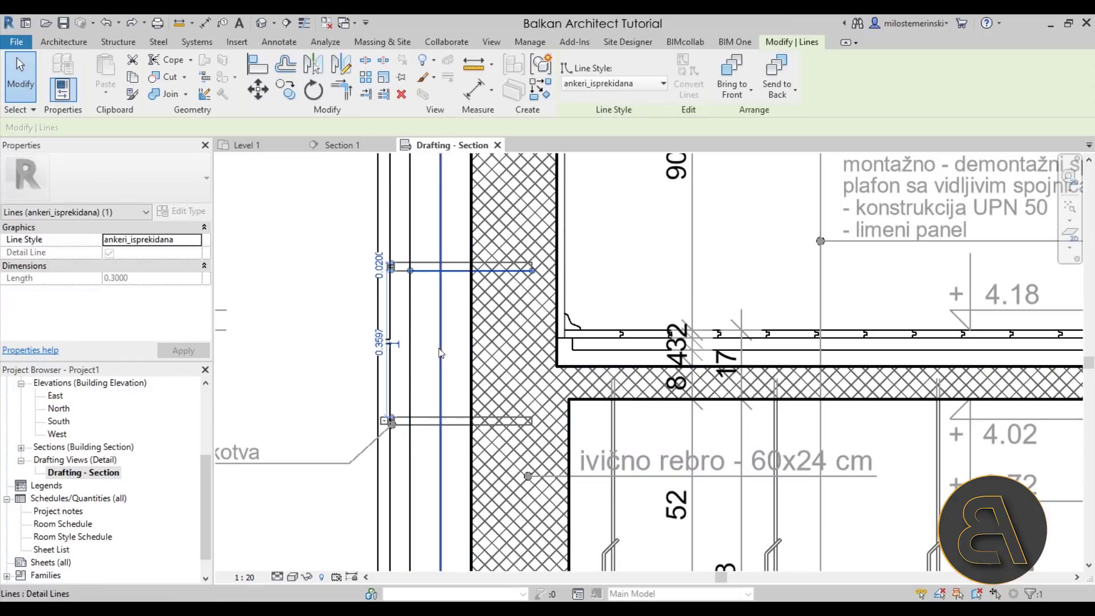
left_click(655, 251)
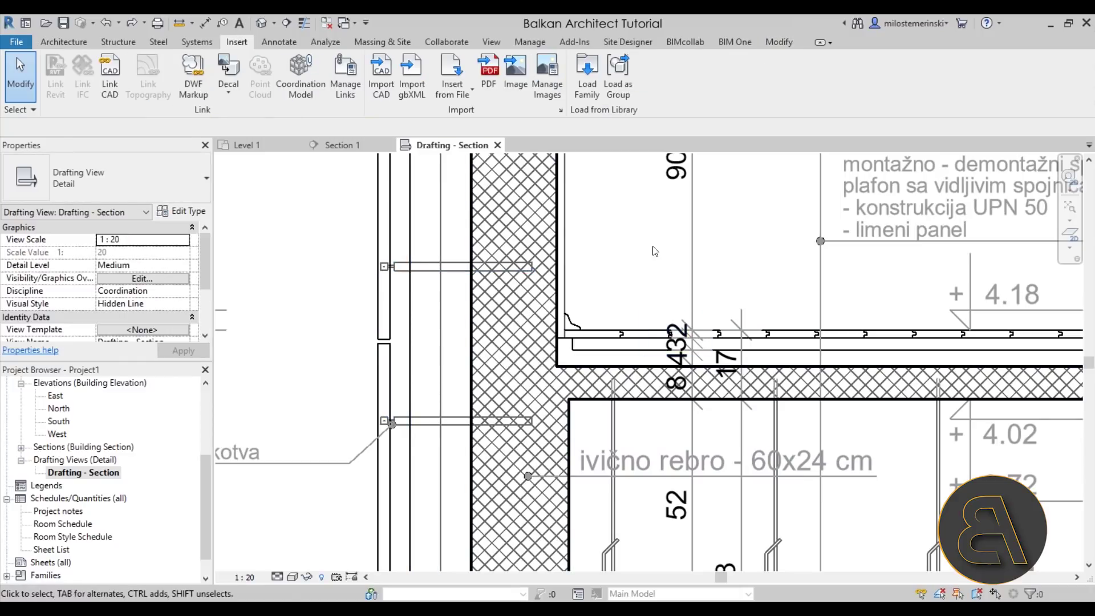
scroll(411, 413, "down", 3)
middle_click_drag(619, 292, 563, 290)
Step: Inspect the vertical line, imported CAD symbol and 90 text note beside the rib
scroll(551, 350, "down", 1)
left_click(525, 234)
scroll(525, 189, "up", 3)
left_click(535, 185)
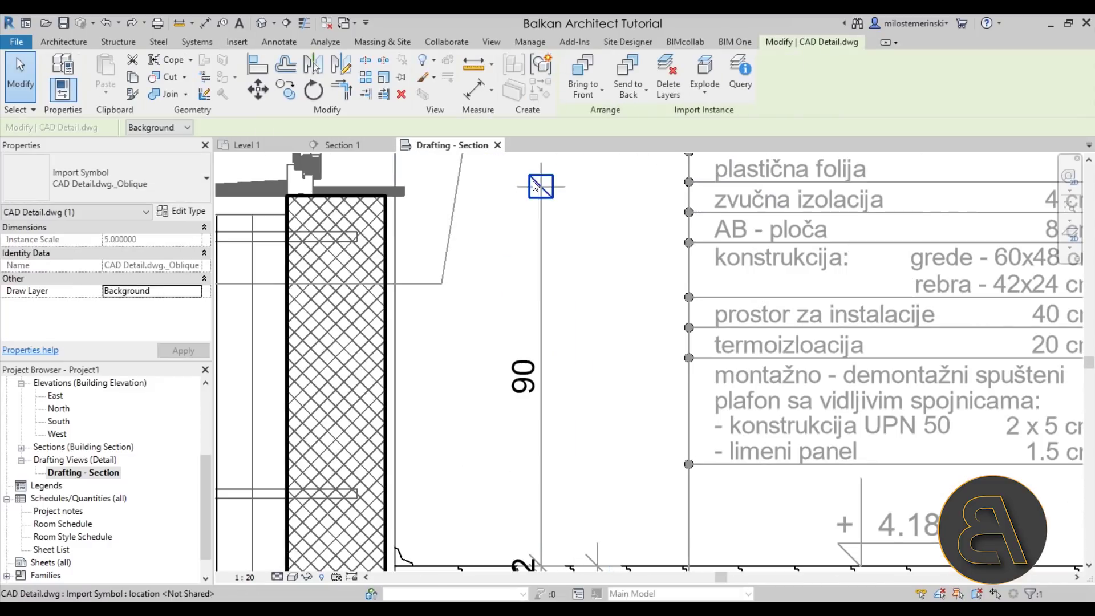
key("Escape")
left_click(542, 216)
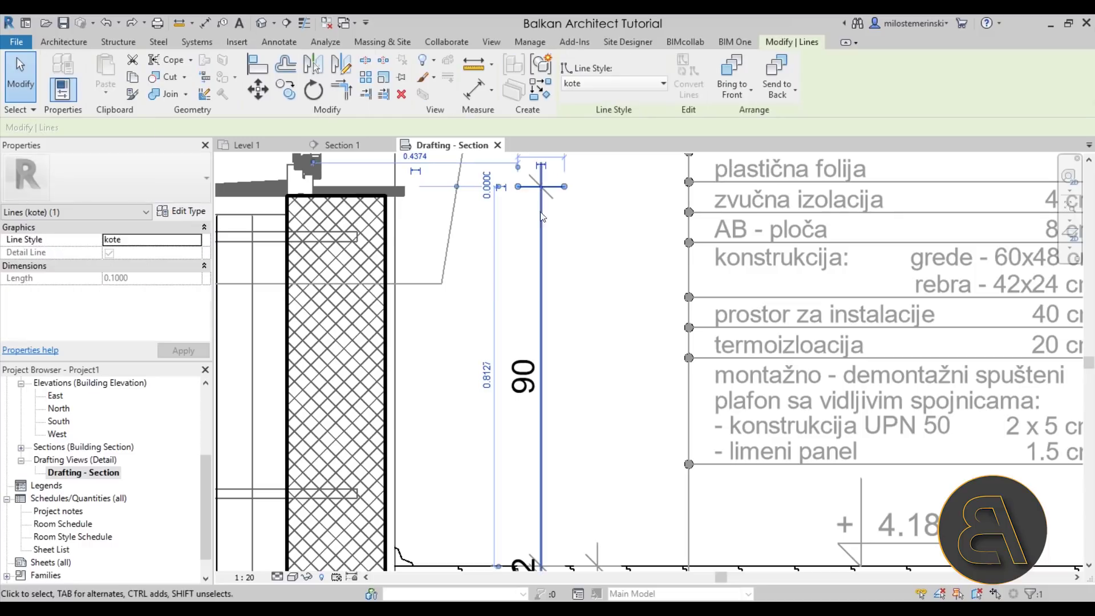
left_click(523, 365)
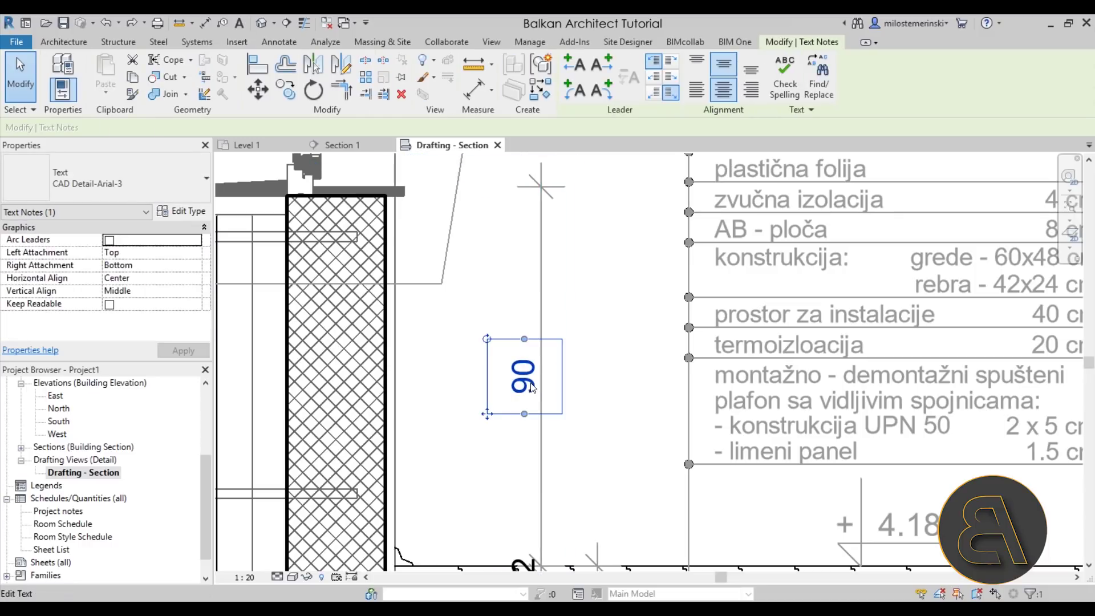
Step: Reframe the section and window-select the elements around the 90 note and short line
scroll(588, 394, "down", 5)
scroll(530, 342, "up", 2)
scroll(497, 356, "down", 2)
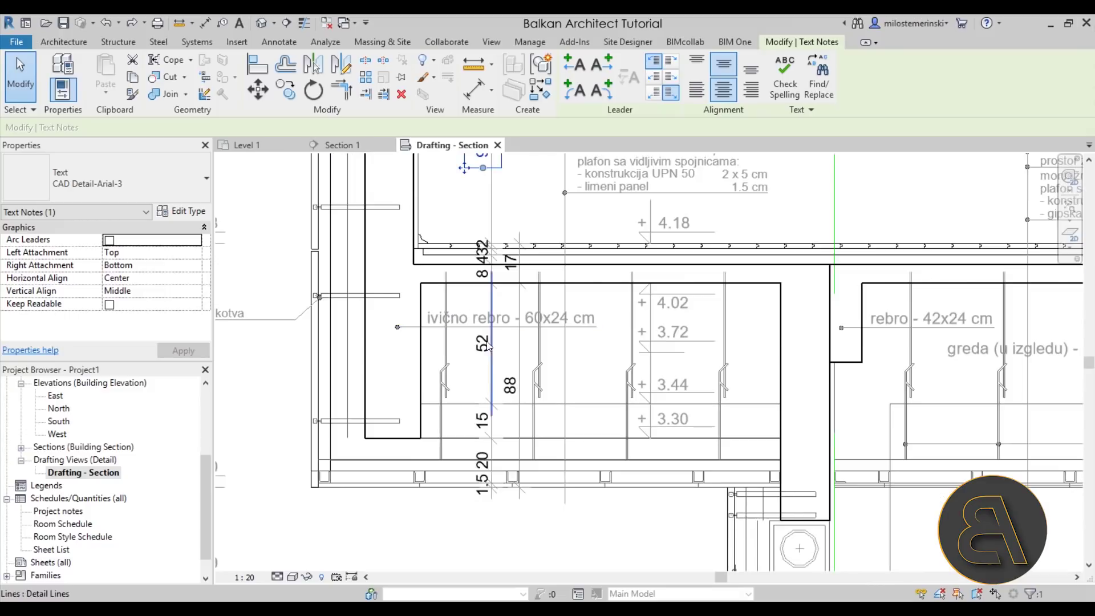
mouse_move(495, 358)
middle_mouse_down()
mouse_move(491, 325)
mouse_move(495, 336)
middle_mouse_up()
scroll(495, 336, "down", 4)
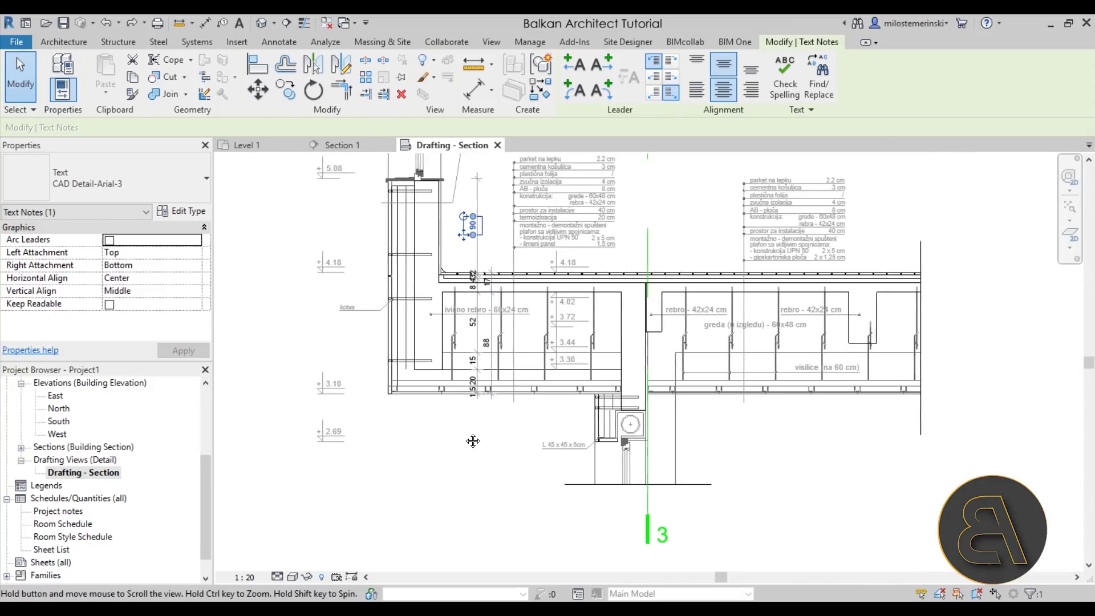
middle_click_drag(434, 274, 426, 348)
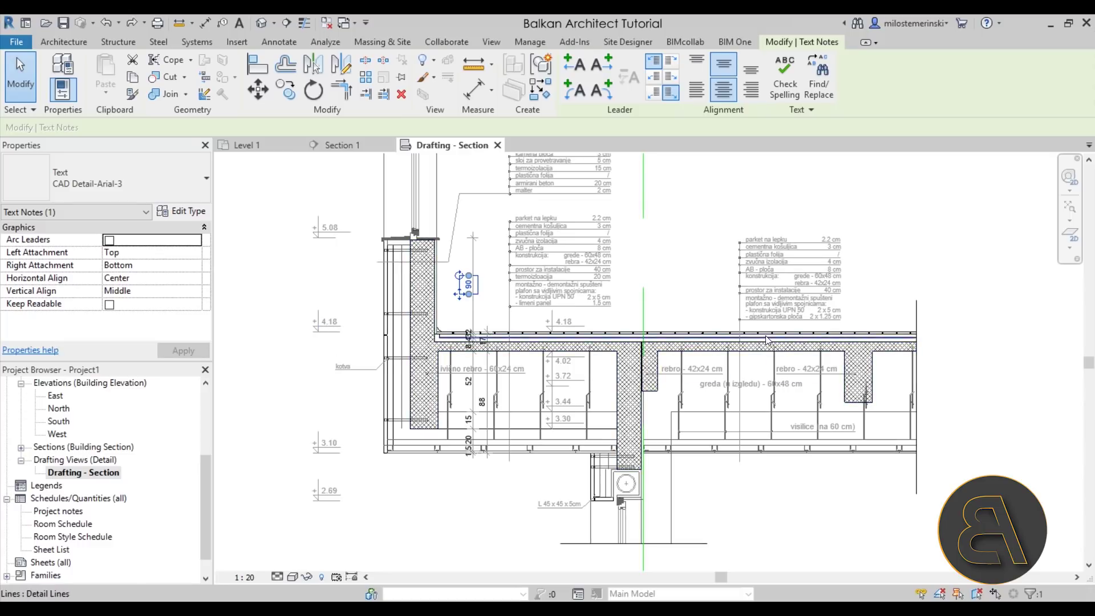
middle_click_drag(764, 336, 759, 350)
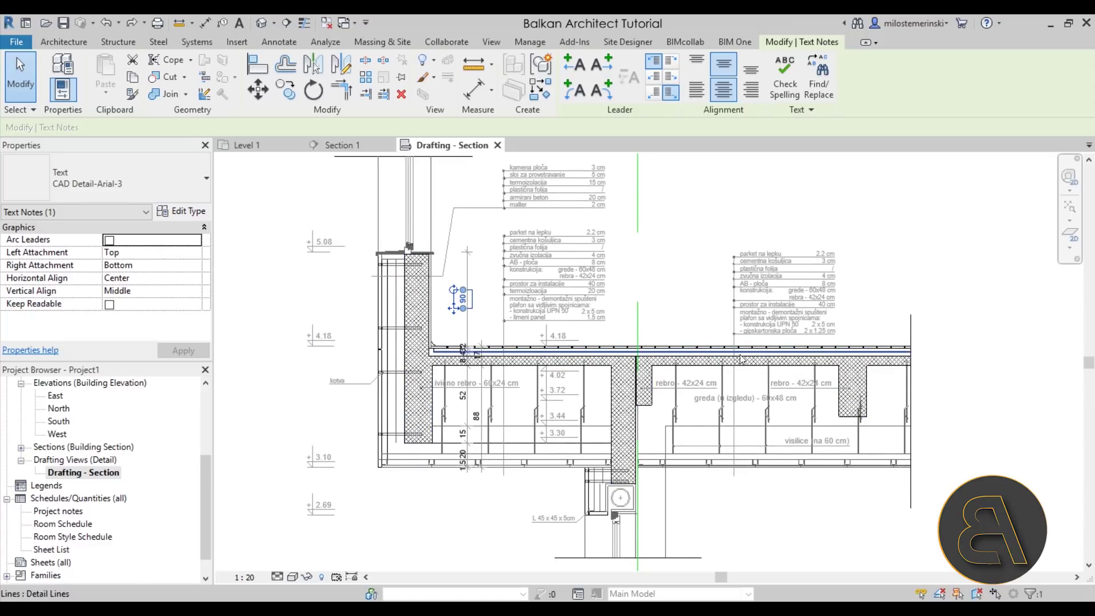
left_click(478, 284)
scroll(478, 284, "up", 3)
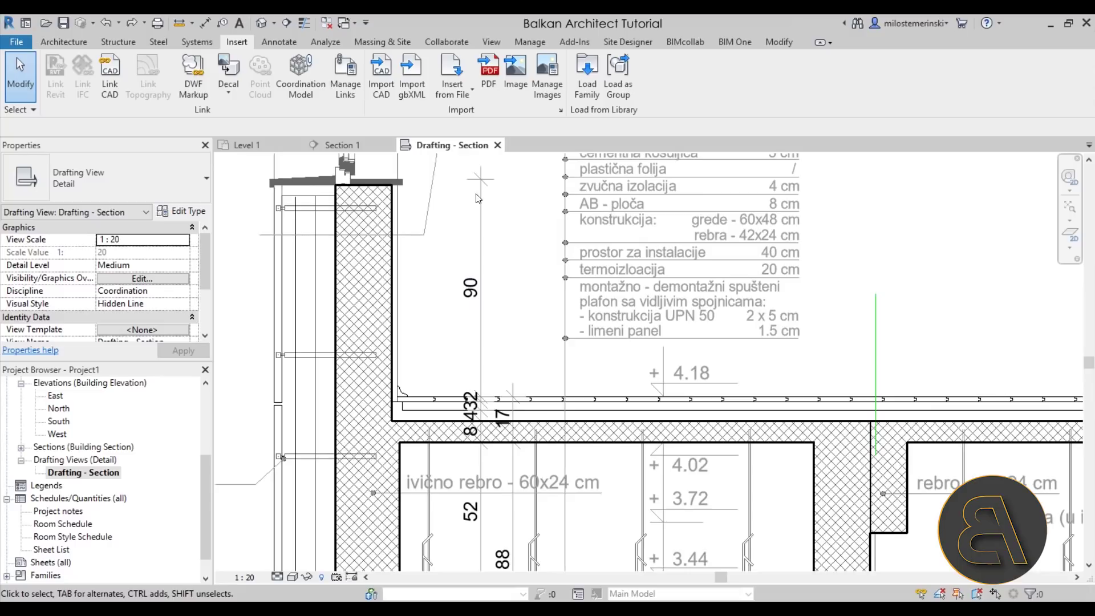
left_click_drag(452, 157, 494, 377)
left_click_drag(512, 332, 452, 171)
key("Escape")
scroll(486, 485, "up", 3)
left_click(452, 280)
key("Escape")
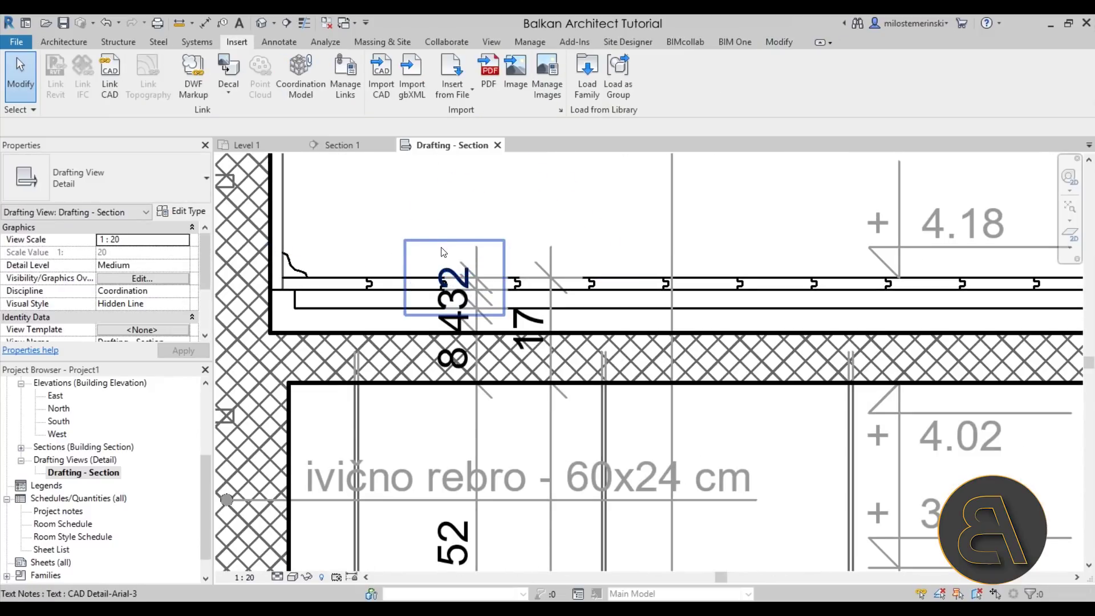
Step: Erase the exploded 432 text next to the floor line
left_click_drag(420, 204, 512, 415)
left_click(463, 319)
left_click(464, 318)
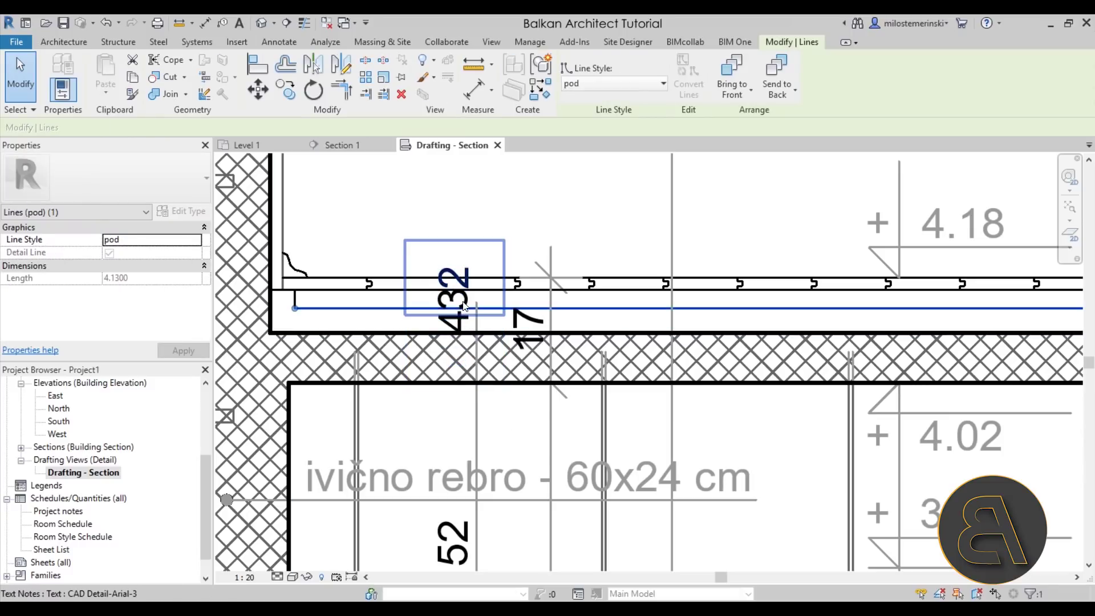
double_click(464, 317)
key("BackSpace")
key("BackSpace")
key("BackSpace")
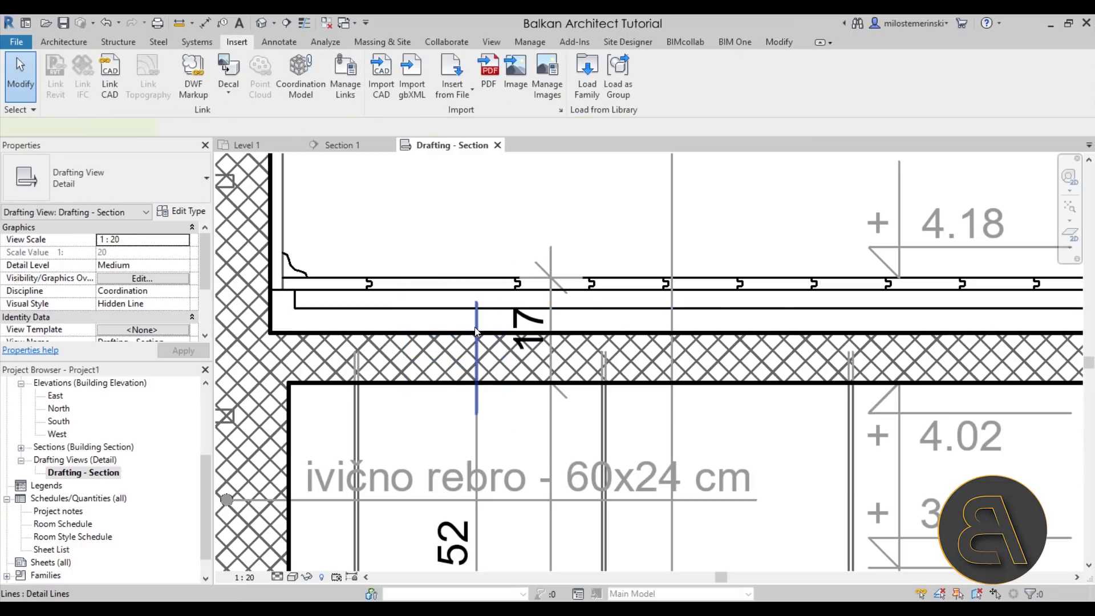
Step: Delete the exploded 52, 15, boxed dimension, 1.5 and 20 text notes along the rib
middle_click_drag(472, 332, 474, 182)
left_click(453, 360)
key("Delete")
middle_click_drag(464, 539, 462, 323)
left_click(464, 325)
key("Delete")
left_click_drag(417, 327, 505, 542)
key("Delete")
left_click(487, 529)
key("Delete")
left_click(467, 452)
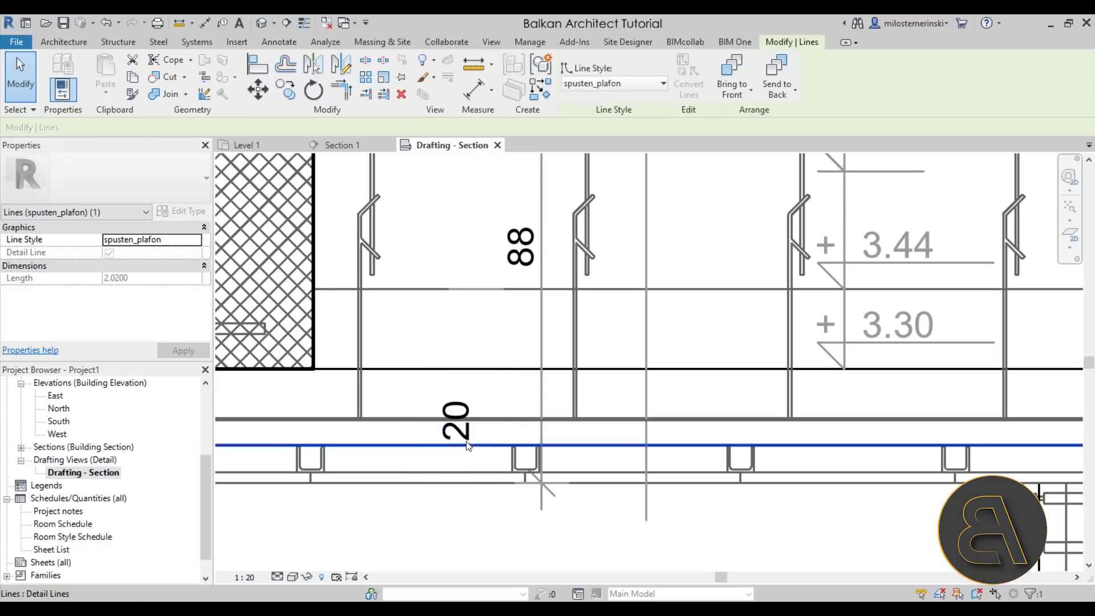
key("Delete")
Step: Start an aligned dimension with the top of the edge rib in view
left_click(205, 23)
scroll(506, 268, "down", 2)
mouse_move(489, 286)
middle_mouse_down()
mouse_move(444, 237)
mouse_move(445, 277)
middle_mouse_up()
Step: Place an aligned dimension string down the edge rib reading 9, 8, 52, 15 and 21
left_click(438, 202)
left_click(437, 232)
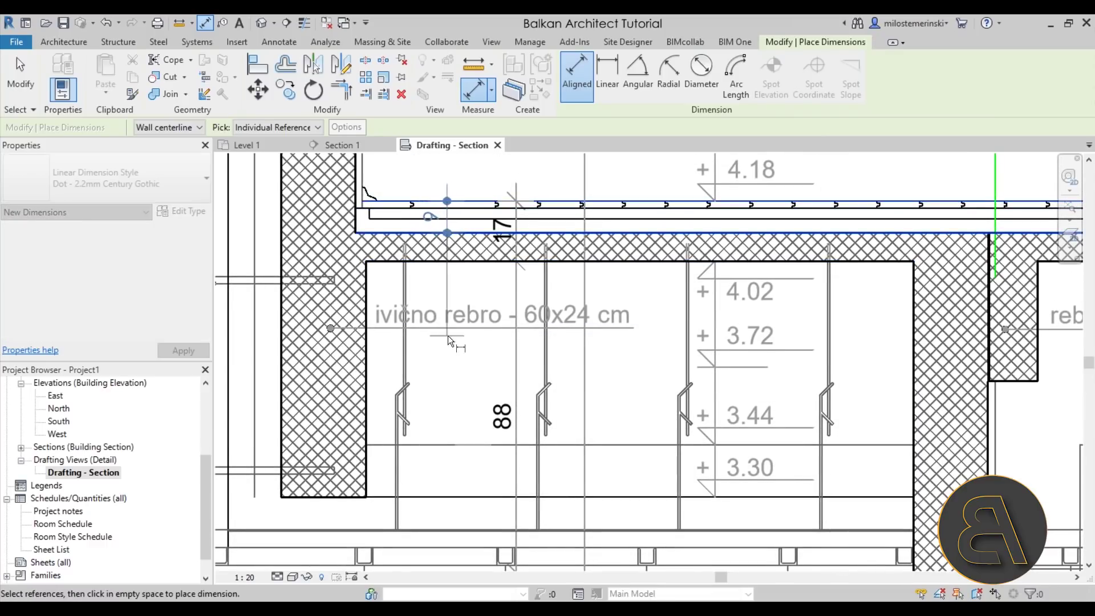
left_click(437, 262)
left_click(435, 444)
left_click(444, 499)
middle_click_drag(444, 498, 435, 293)
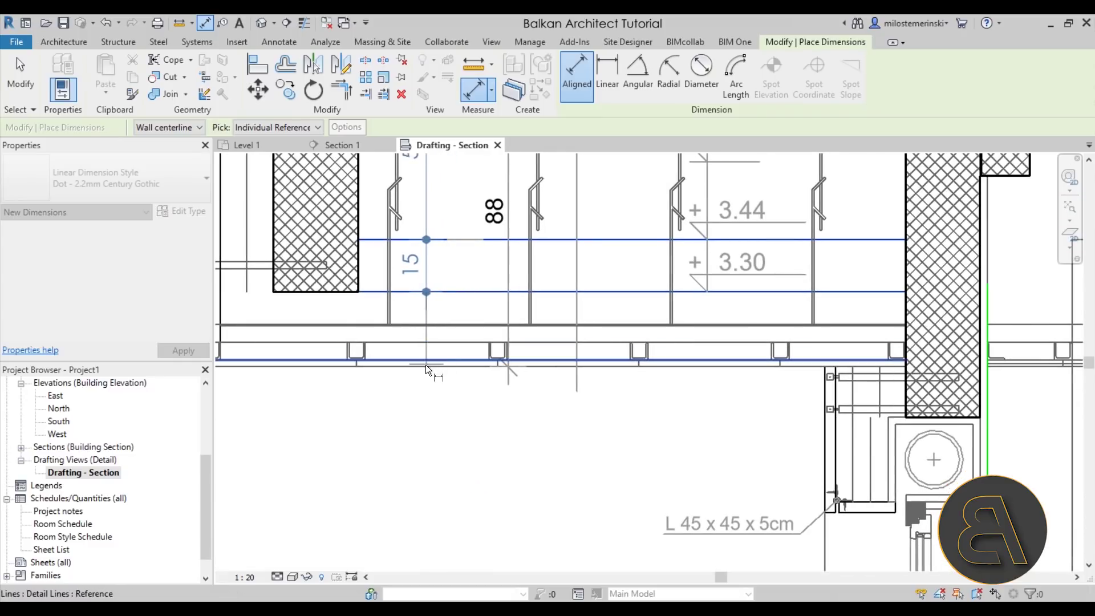
left_click(426, 368)
left_click(444, 391)
key("Escape")
key("Escape")
Step: Select the new rib dimension string to check it
scroll(479, 408, "down", 4)
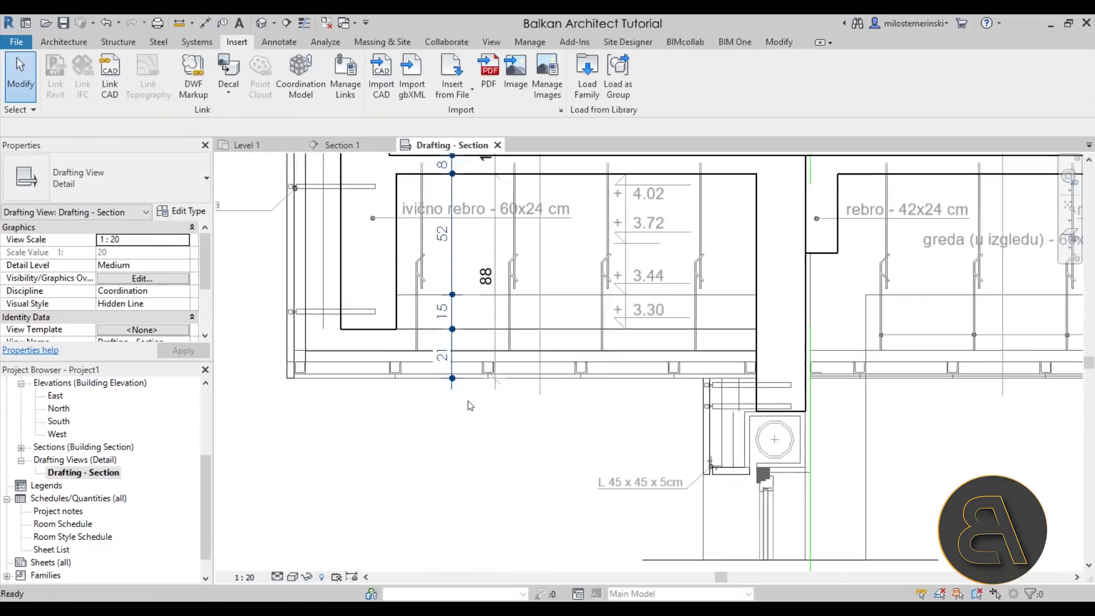
scroll(469, 416, "up", 4)
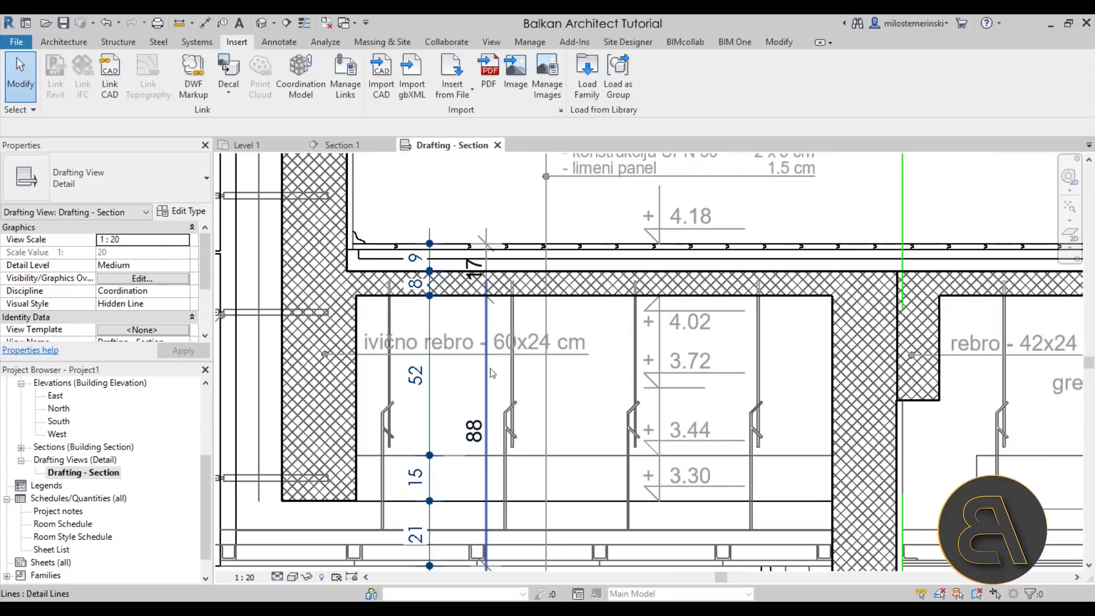
left_click(429, 417)
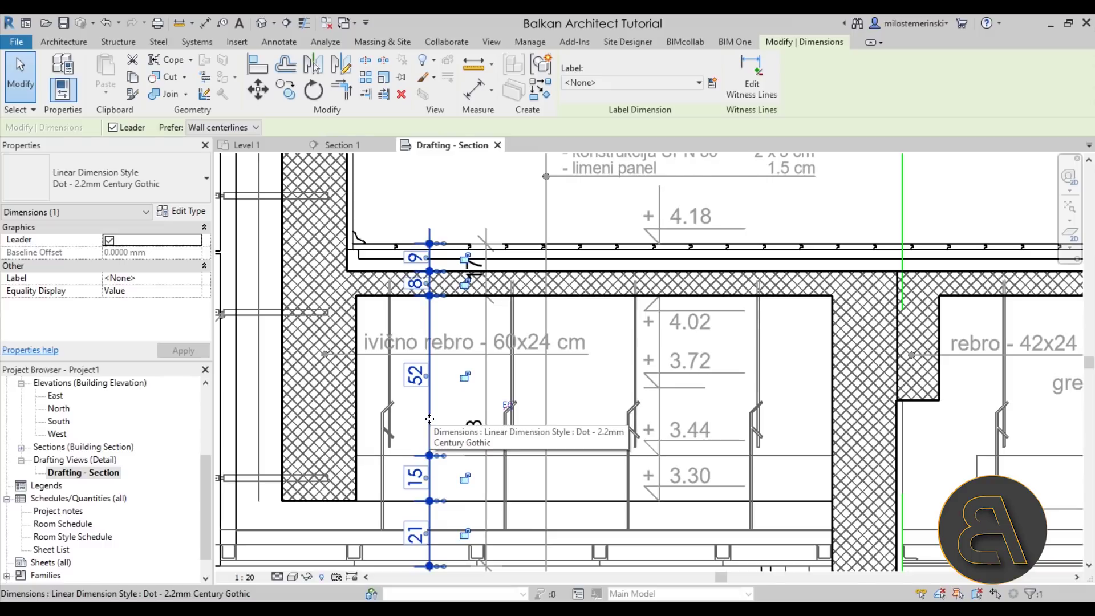
scroll(599, 428, "down", 3)
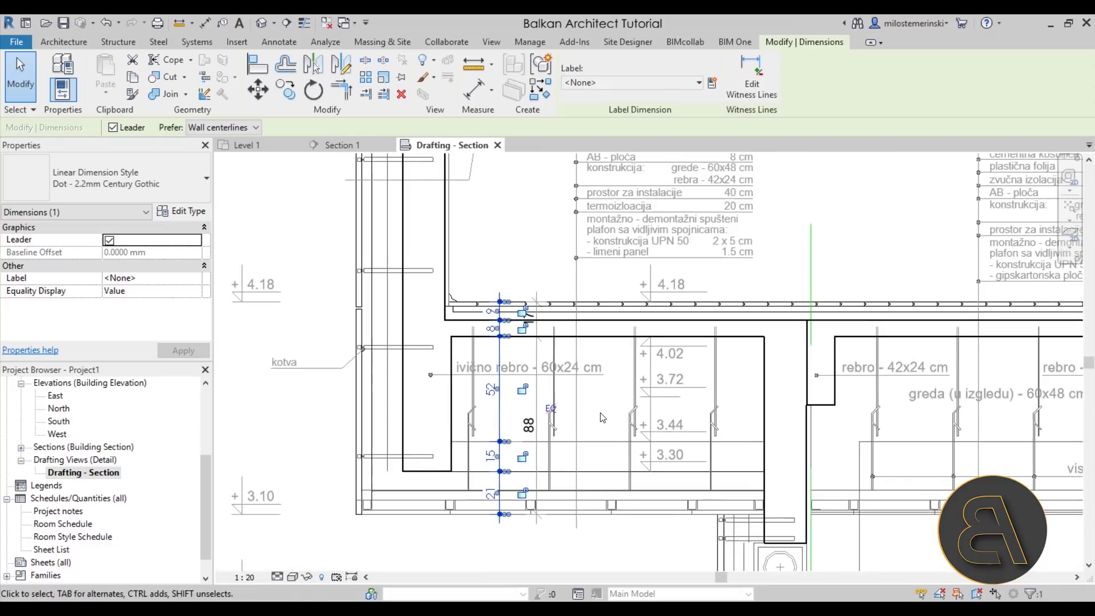
scroll(596, 371, "down", 4)
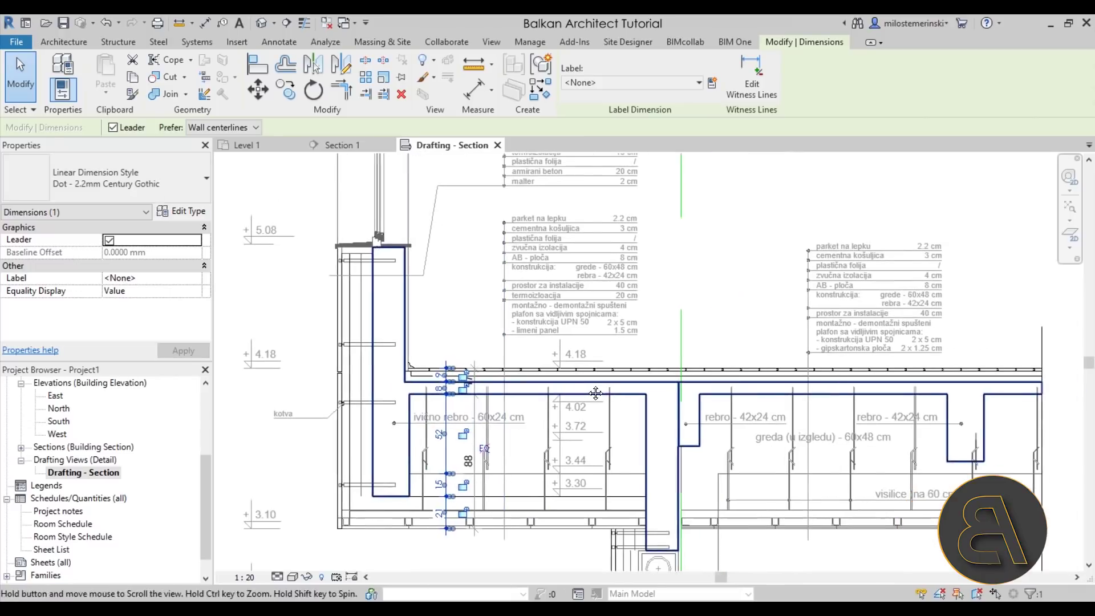
Step: Edit the wall-top filled region's boundary, pulling the sloped edge to the region corner
middle_click_drag(490, 296, 471, 313)
scroll(333, 284, "up", 2)
scroll(332, 285, "up", 3)
key("Escape")
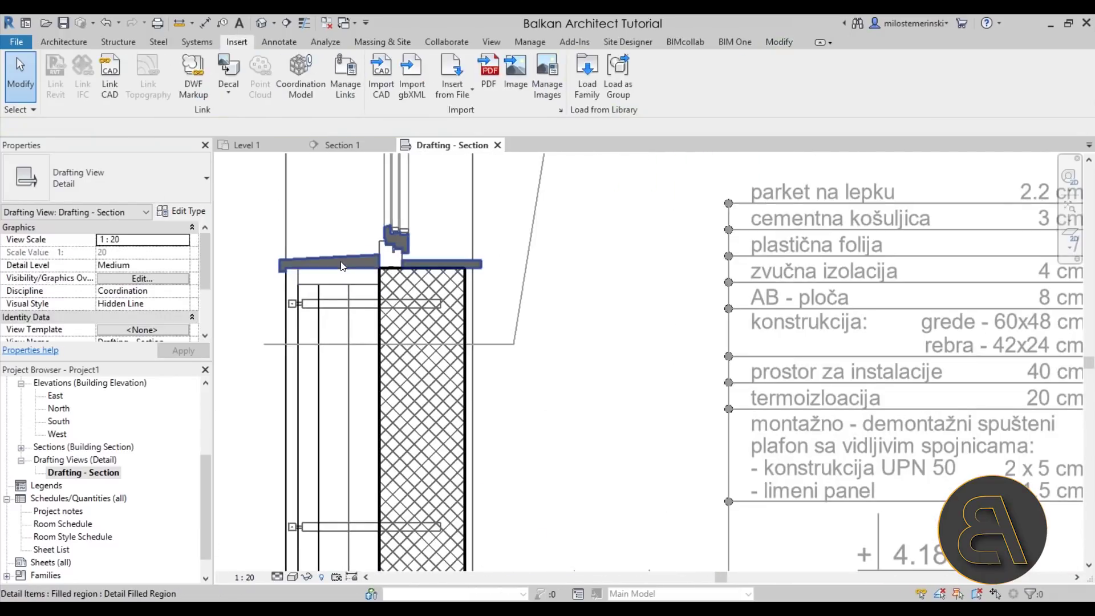
left_click(348, 266)
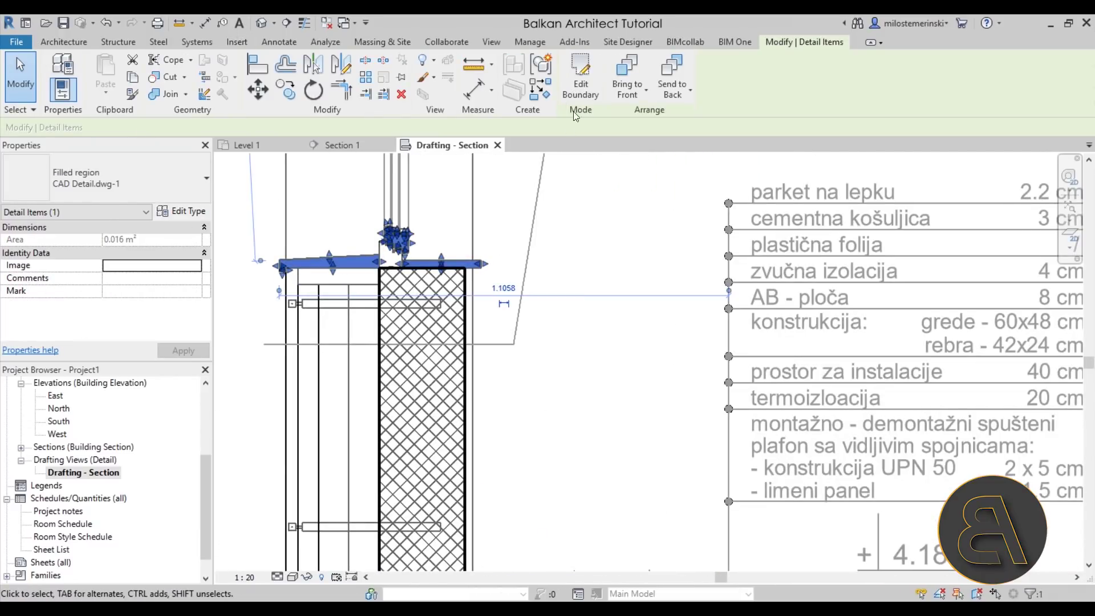
scroll(539, 176, "up", 3)
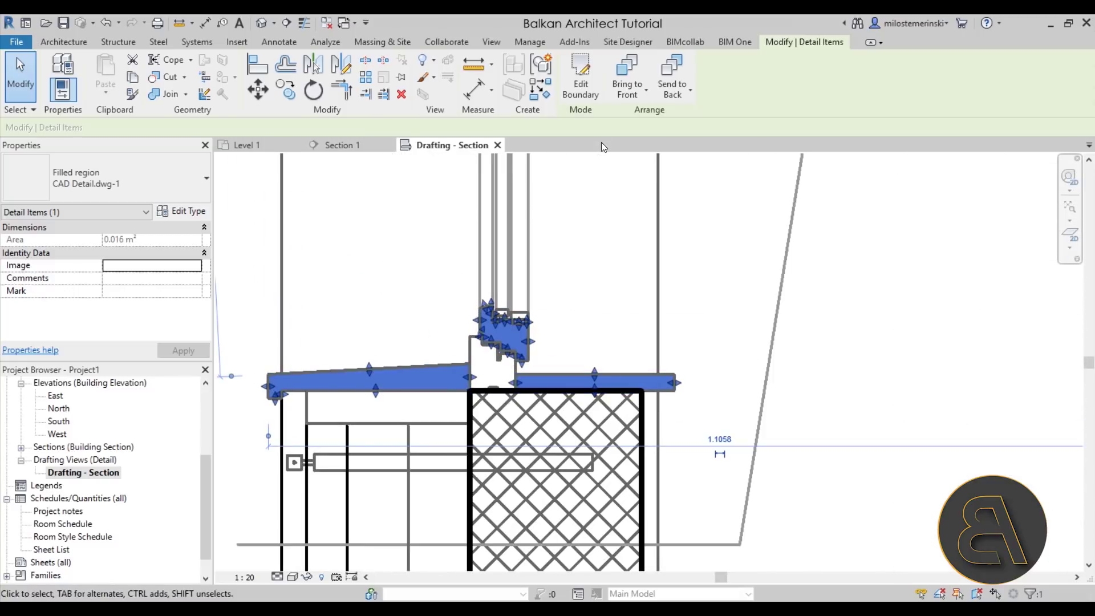
left_click(581, 80)
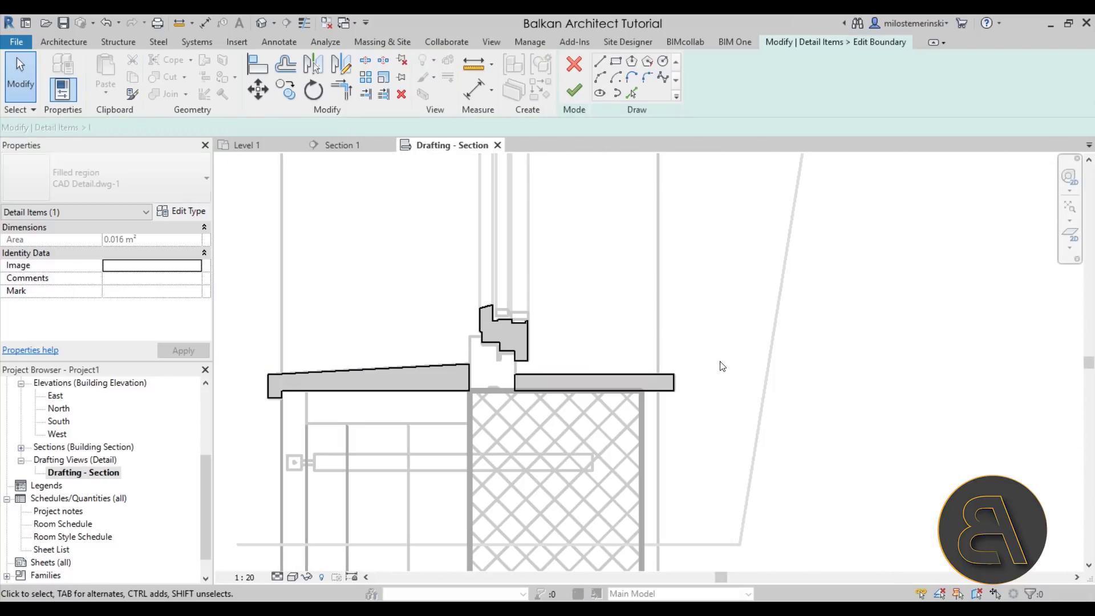
scroll(496, 347, "up", 3)
left_click(473, 212)
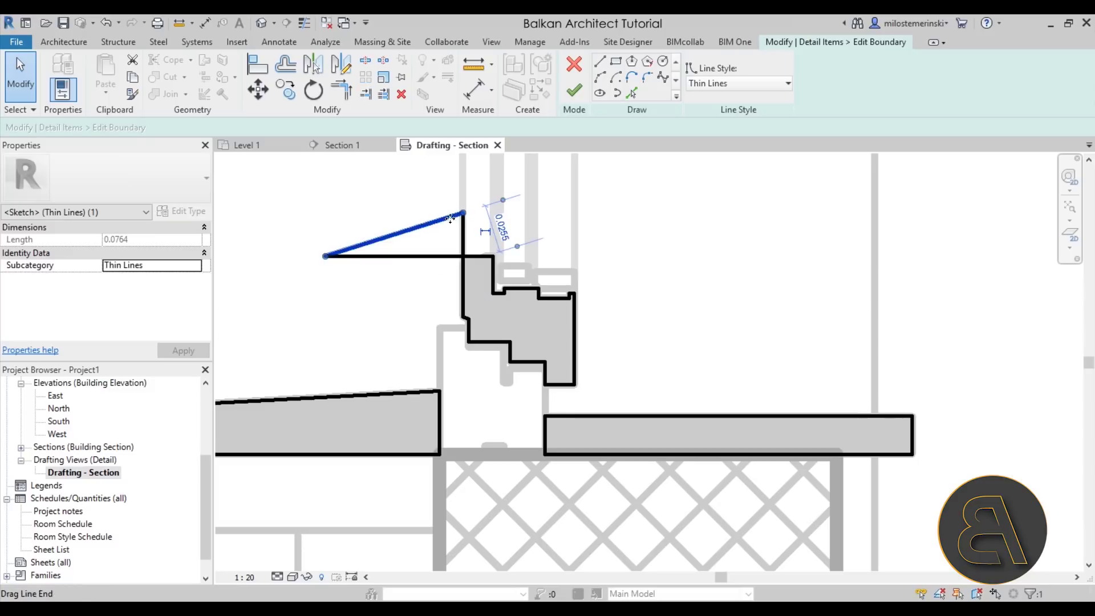
mouse_move(450, 244)
left_mouse_down()
mouse_move(480, 272)
mouse_move(474, 265)
left_mouse_up()
Step: Extend the long horizontal sketch line to the vertical edge and finish the boundary
scroll(485, 265, "up", 4)
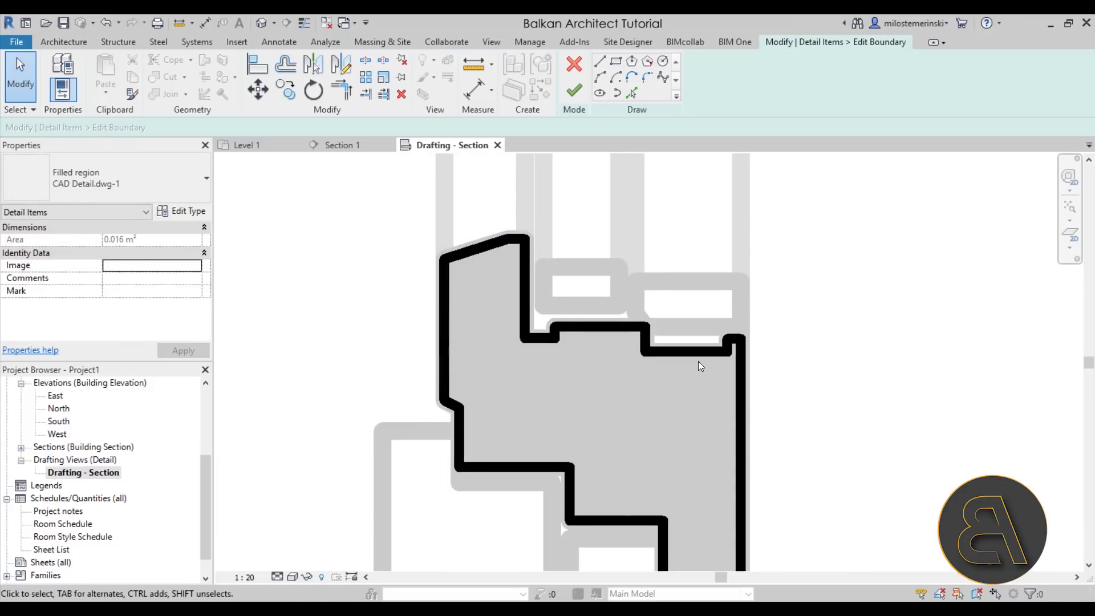
scroll(698, 361, "down", 2)
middle_click_drag(698, 361, 624, 278)
left_click(628, 371)
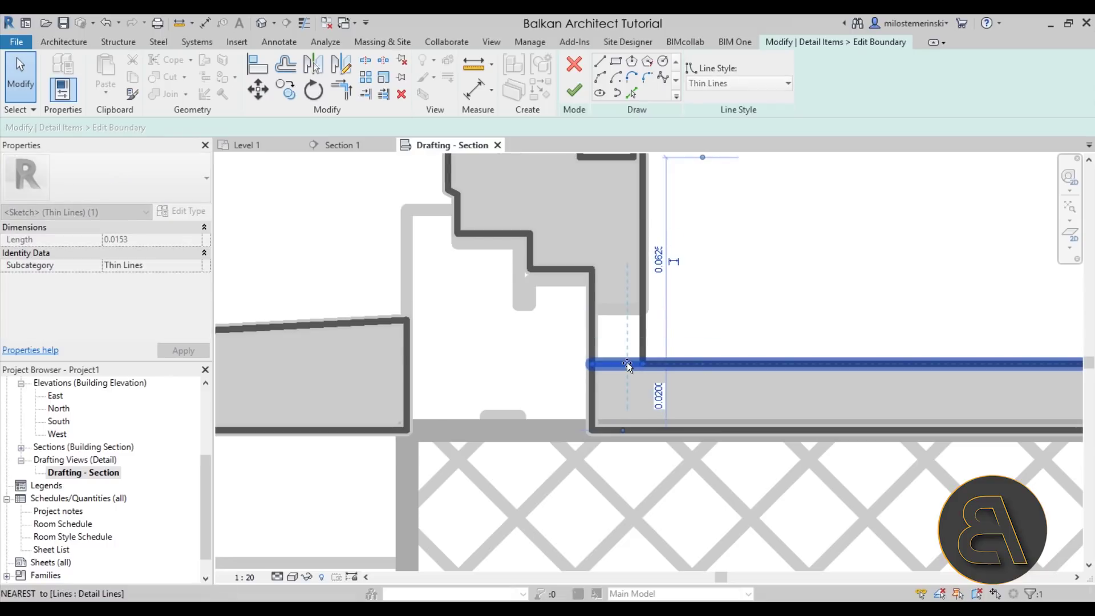
left_click_drag(559, 345, 673, 409)
left_click(645, 371)
left_click(597, 365)
left_click_drag(594, 370, 643, 363)
left_click(574, 89)
scroll(521, 331, "down", 3)
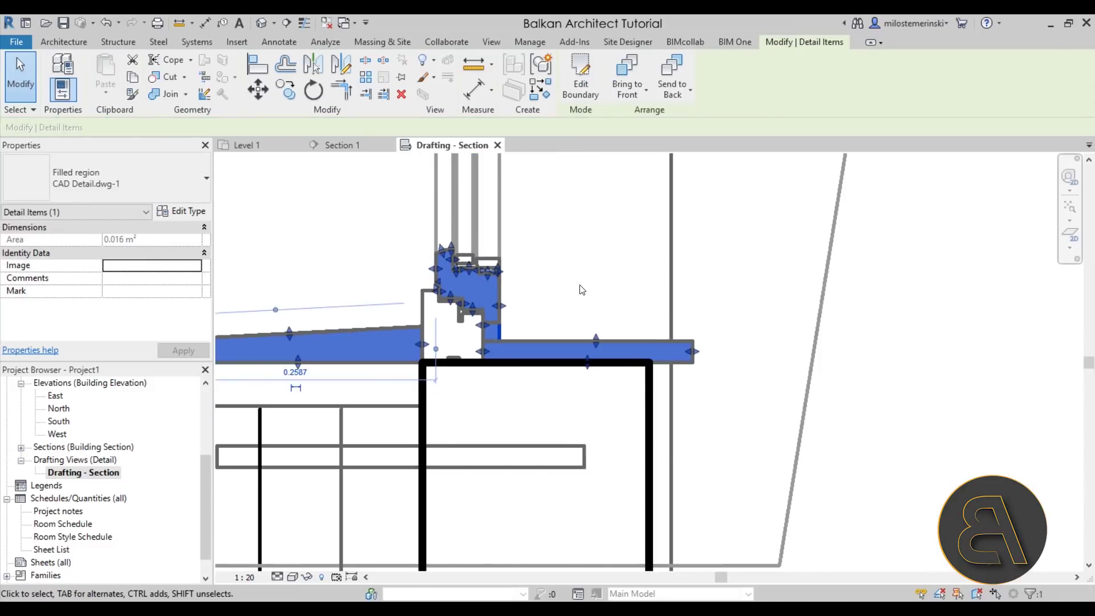
left_click(582, 291)
scroll(606, 283, "down", 5)
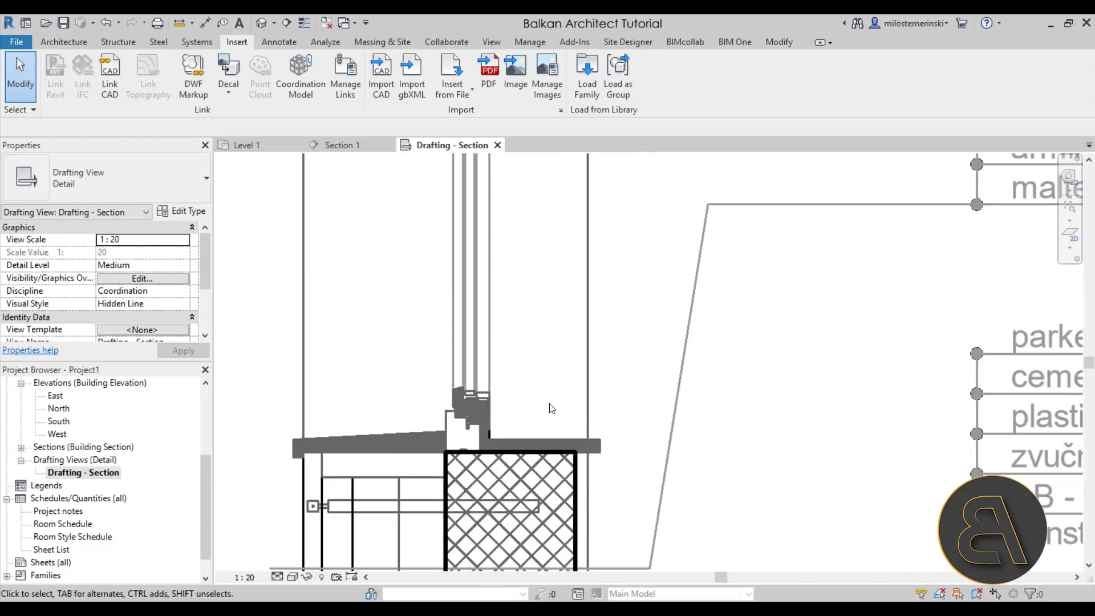
middle_click_drag(656, 324, 565, 386)
scroll(564, 387, "down", 5)
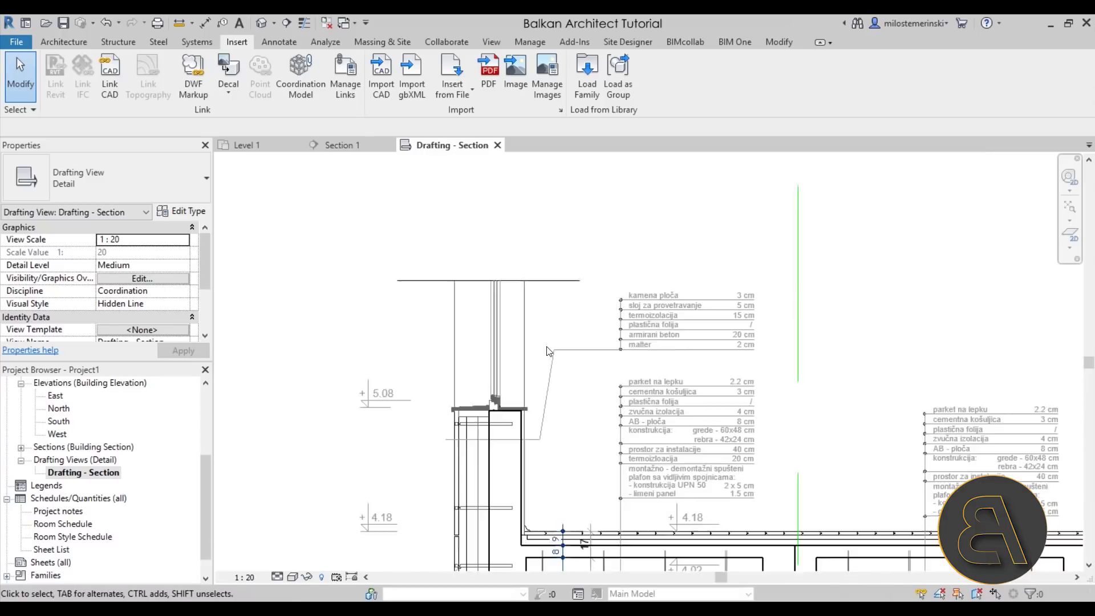
middle_click_drag(546, 317, 392, 303)
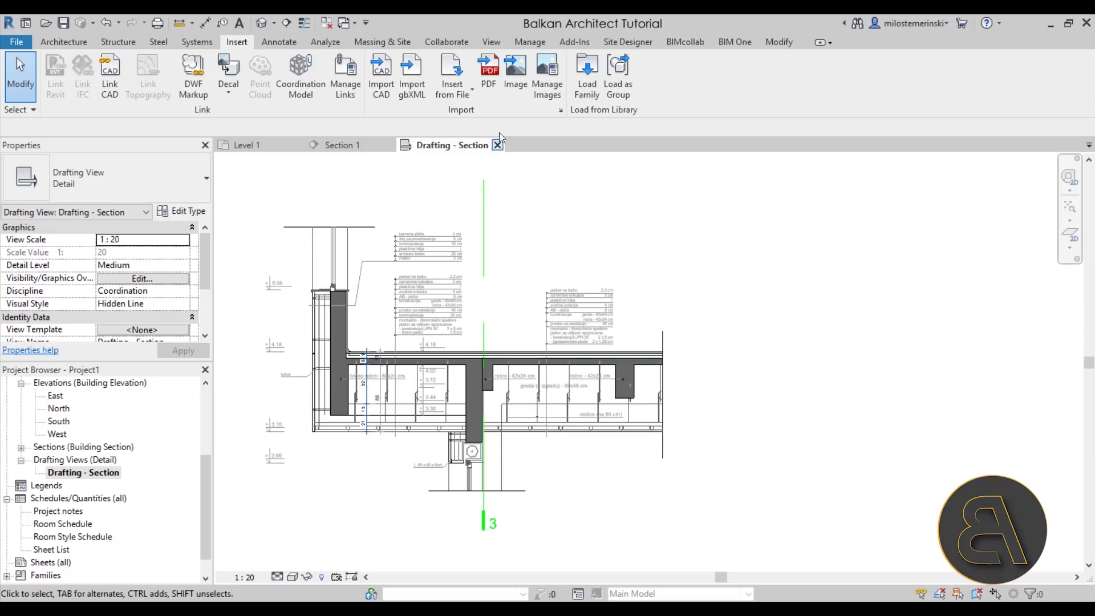
Step: Insert CAD.JPG from the Desktop and place it beside the section detail
left_click(512, 91)
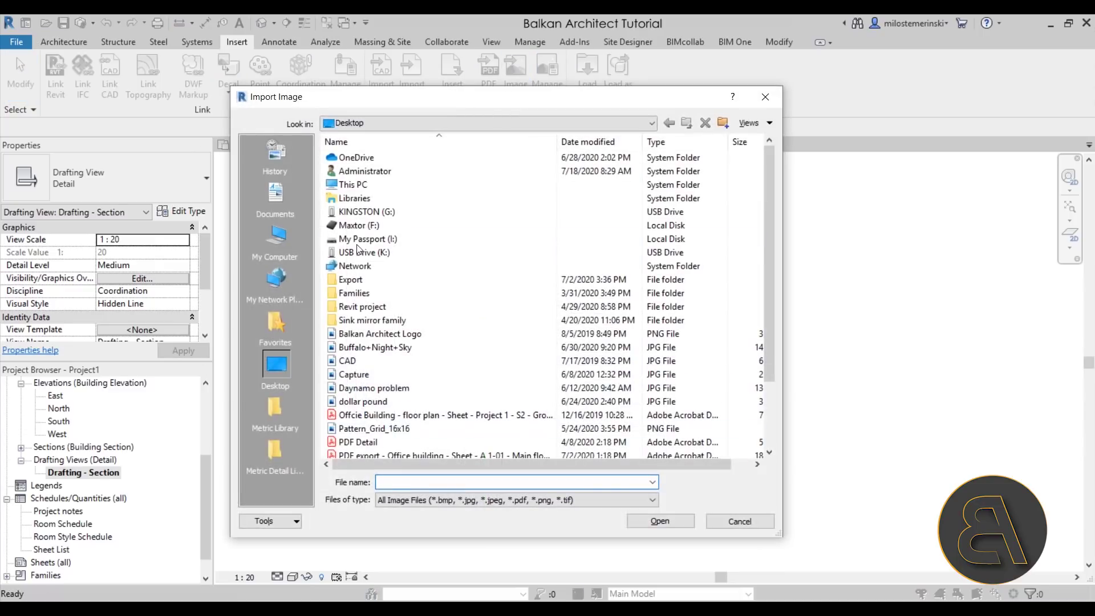
scroll(517, 302, "down", 2)
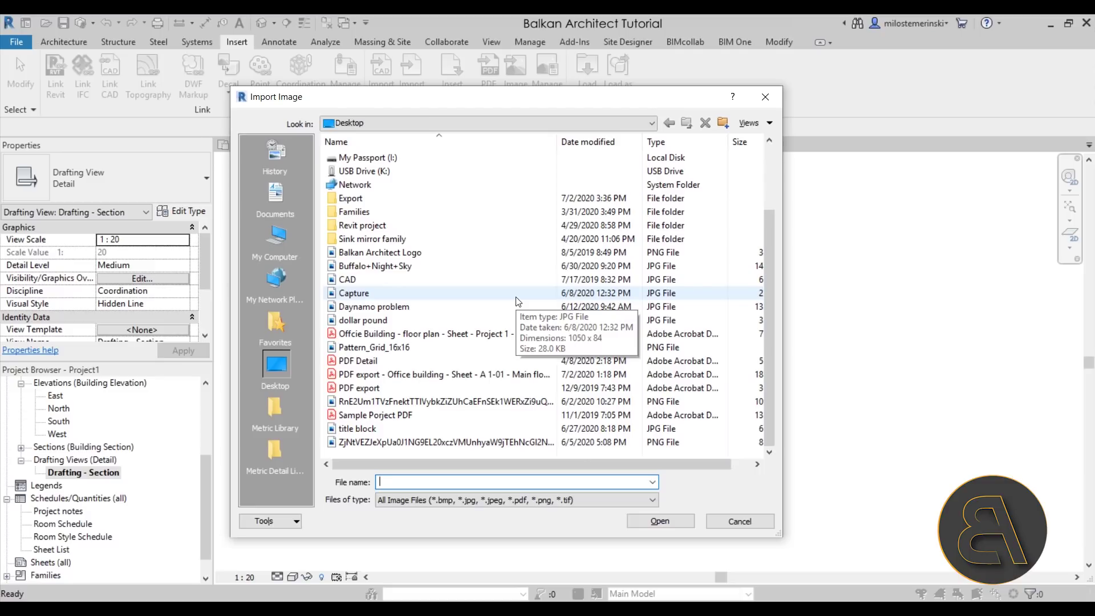
left_click(362, 281)
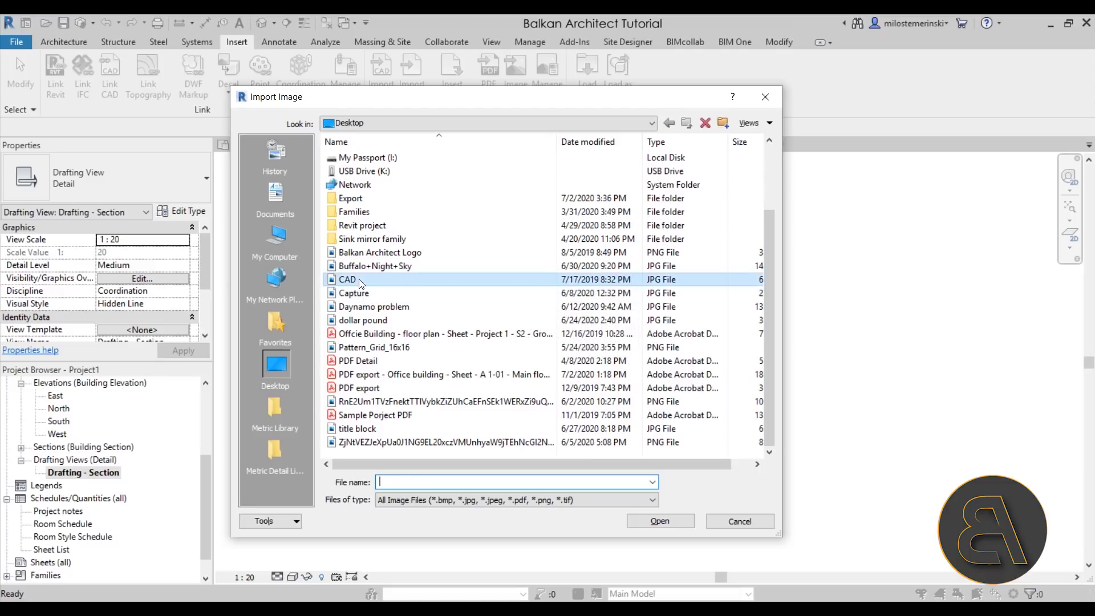
left_click(677, 525)
left_click(986, 360)
middle_click_drag(987, 360, 385, 335)
Step: Move the CAD.JPG image a little left and down
scroll(543, 424, "down", 2)
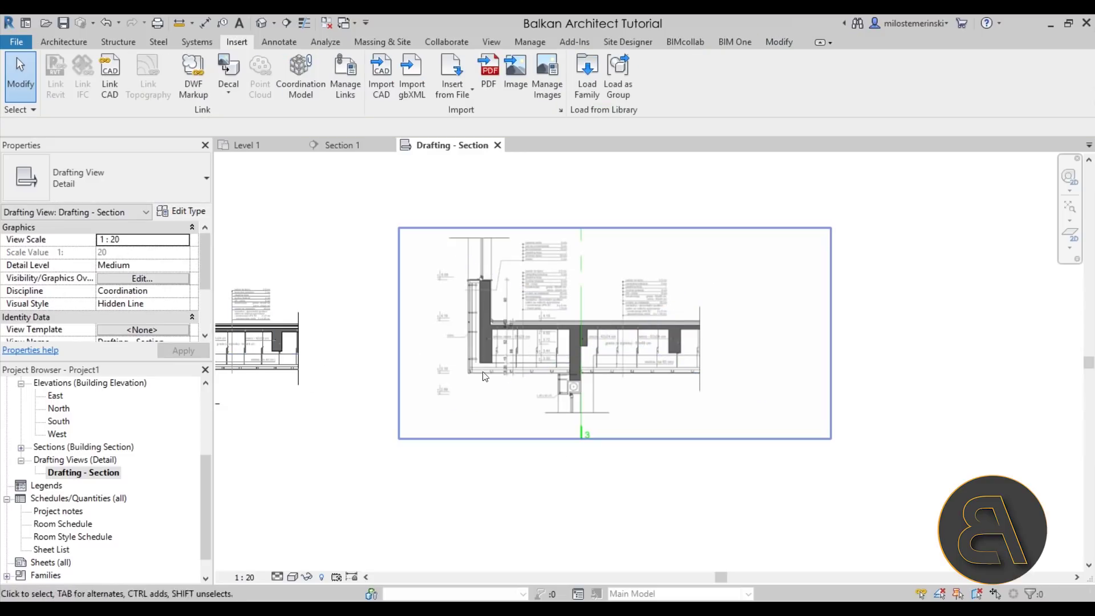
left_click_drag(543, 346, 486, 365)
key("Escape")
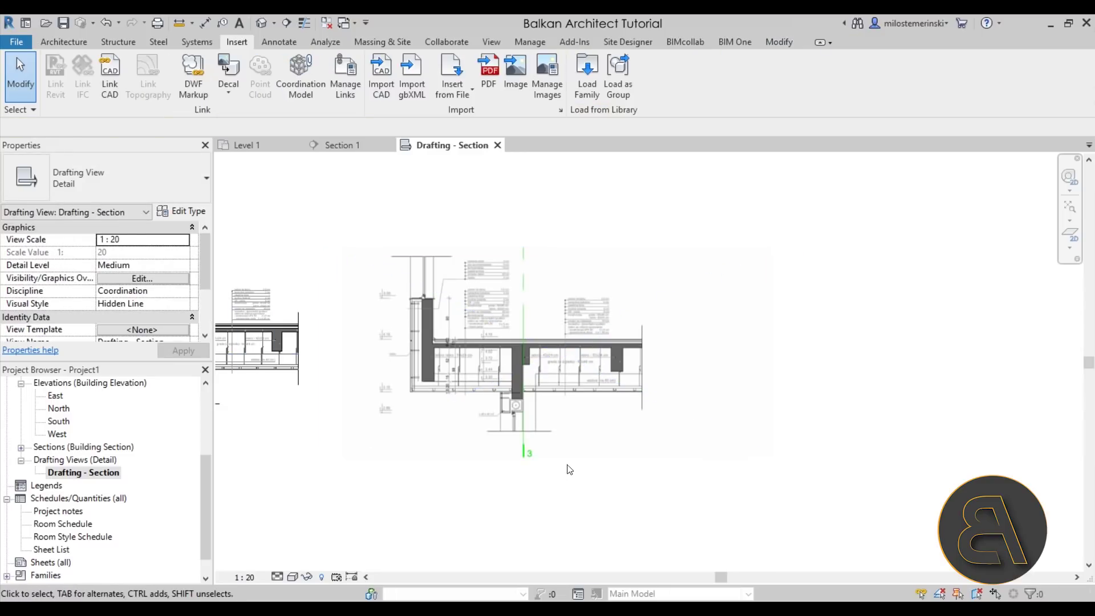
Step: Zoom in over the placed CAD.JPG image and select it to inspect
scroll(465, 353, "up", 3)
scroll(521, 386, "up", 3)
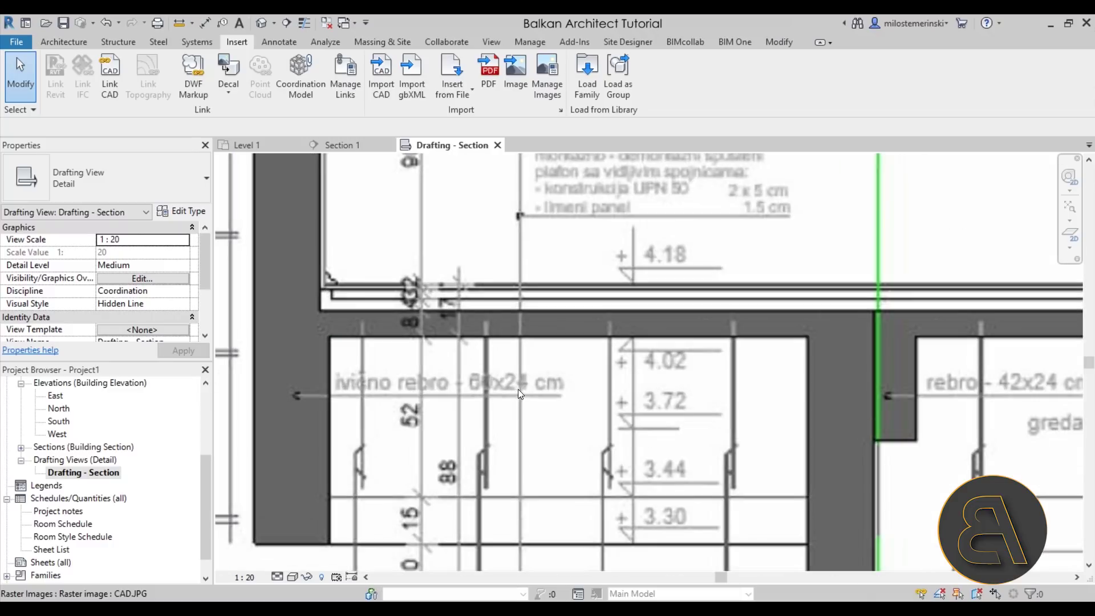
scroll(522, 386, "down", 5)
scroll(480, 323, "up", 3)
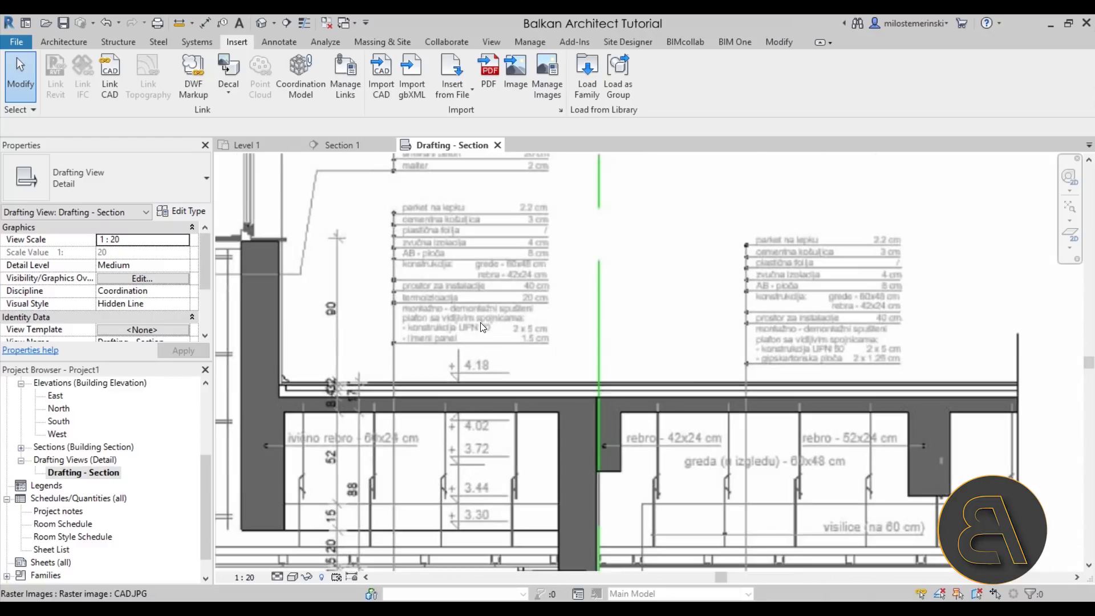
scroll(480, 323, "up", 3)
scroll(570, 295, "down", 3)
mouse_move(528, 329)
middle_mouse_down()
mouse_move(516, 329)
mouse_move(484, 272)
middle_mouse_up()
scroll(484, 272, "down", 4)
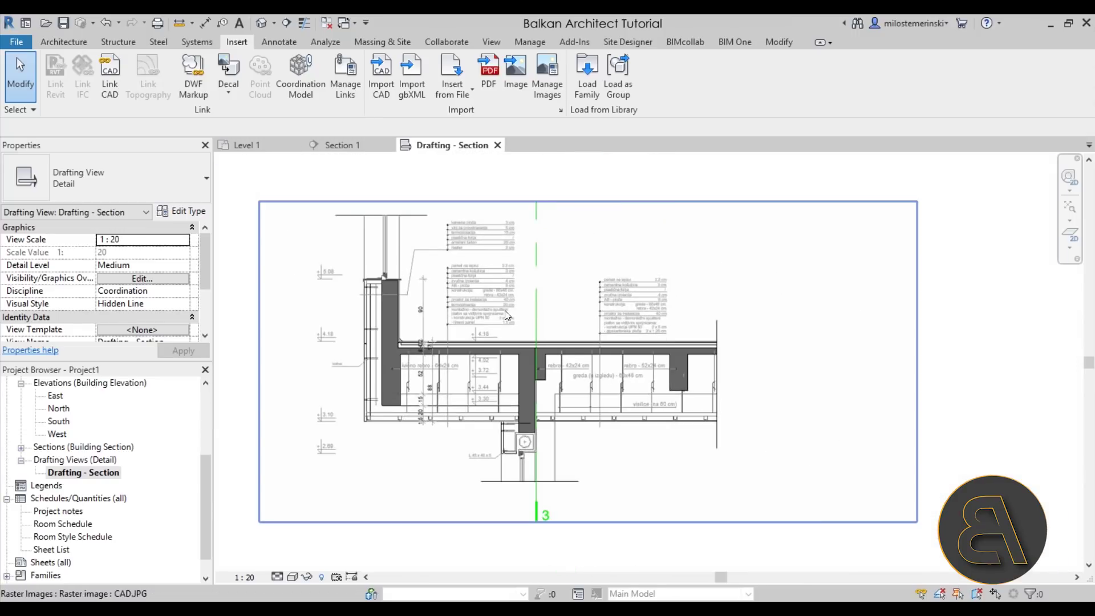
left_click(506, 314)
left_click(473, 188)
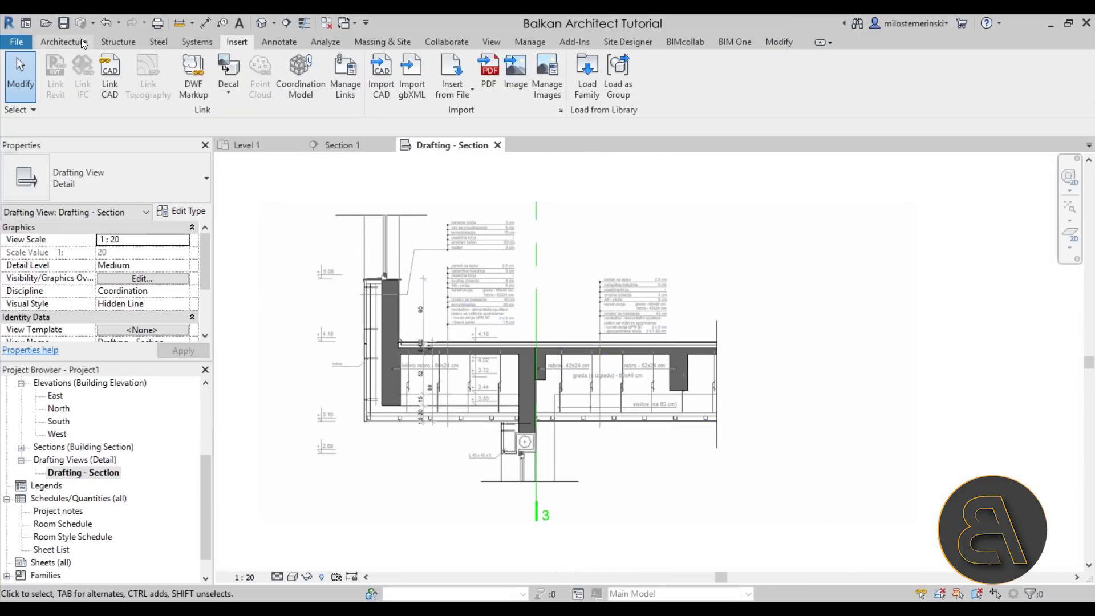
Step: Draw thin detail lines tracing the wall edge down to the slab and along the slab top
left_click(277, 42)
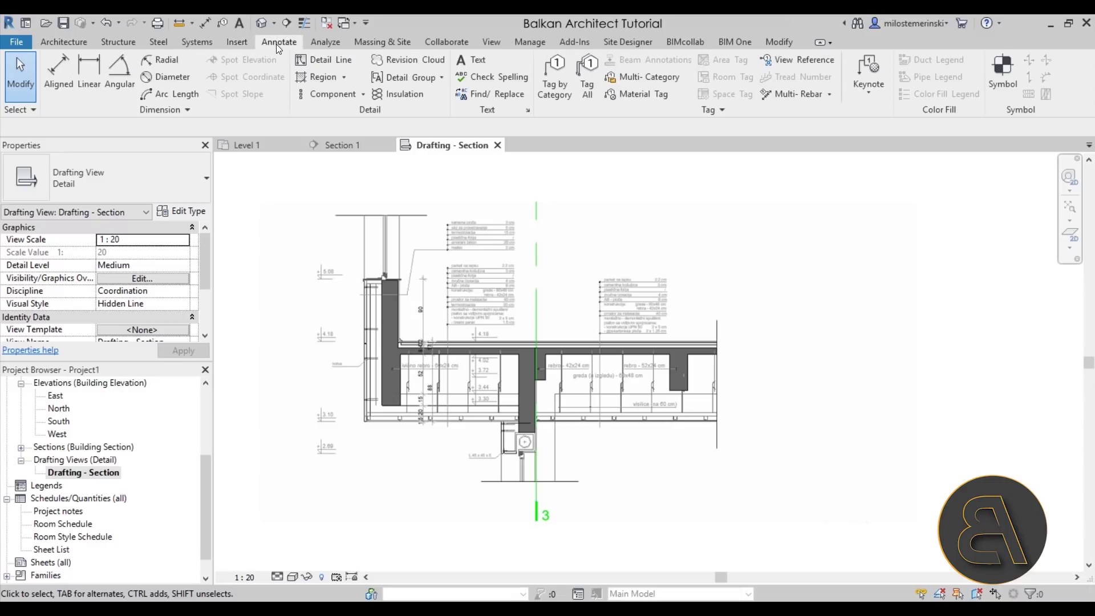
left_click(322, 65)
scroll(350, 261, "up", 2)
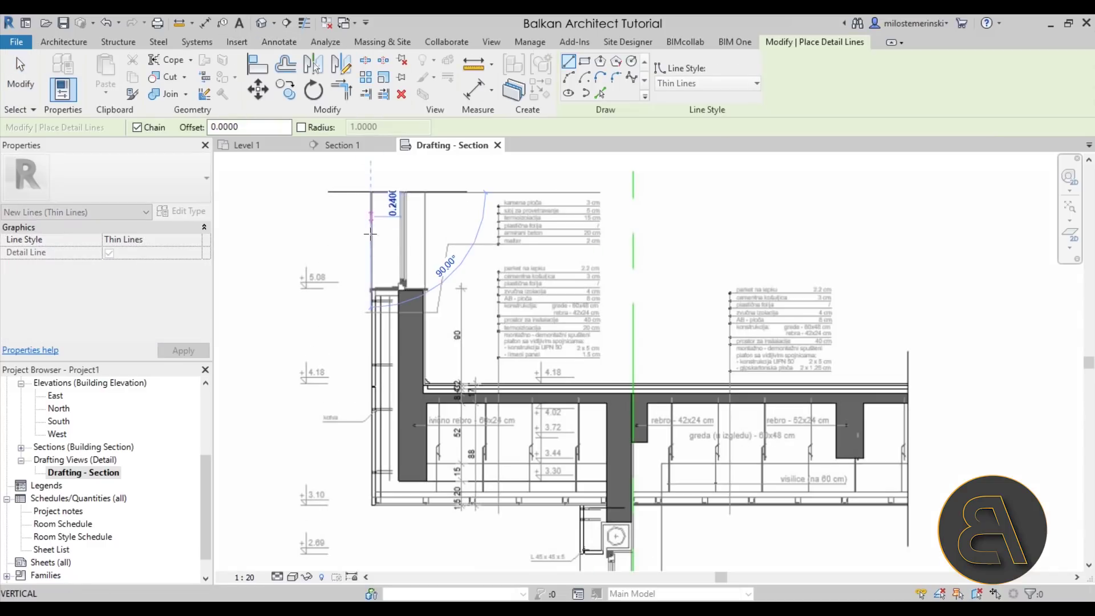
left_click(372, 289)
left_click(425, 289)
key("Escape")
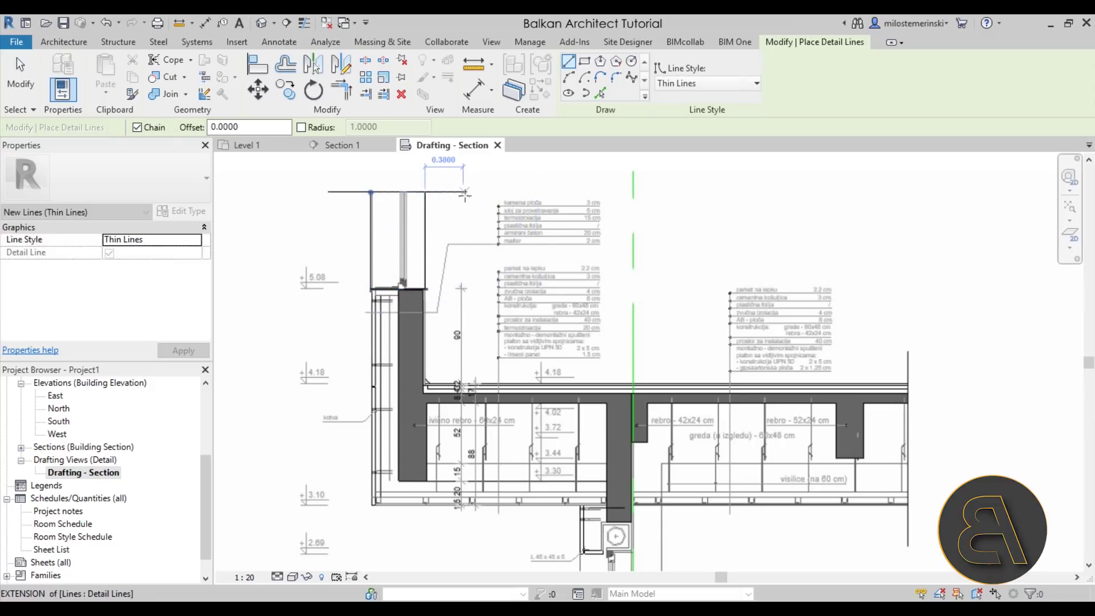
left_click(425, 192)
key("Escape")
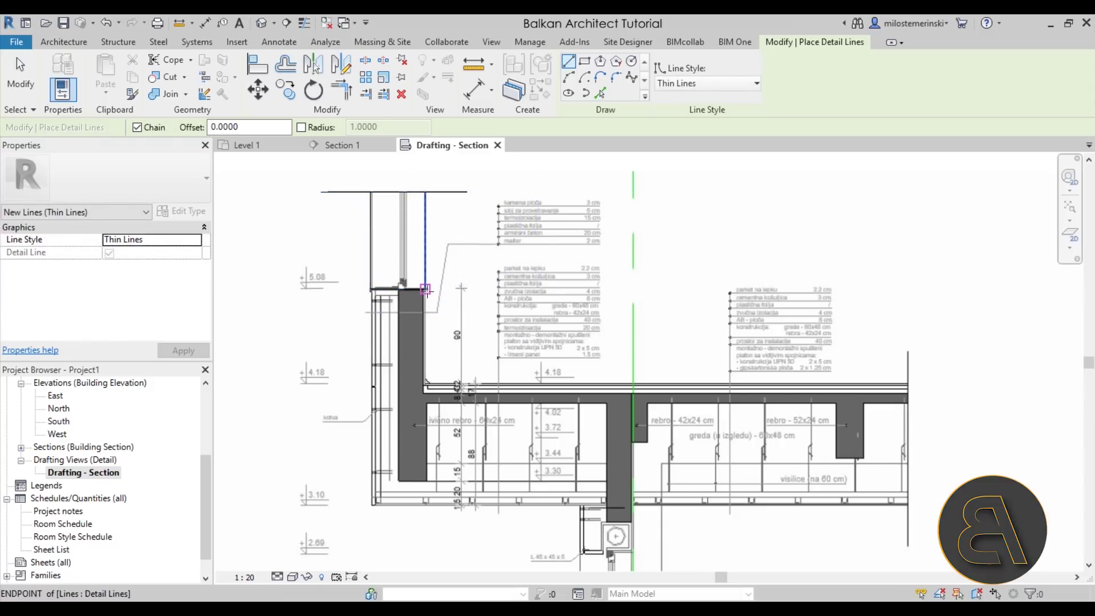
left_click(425, 289)
left_click(425, 393)
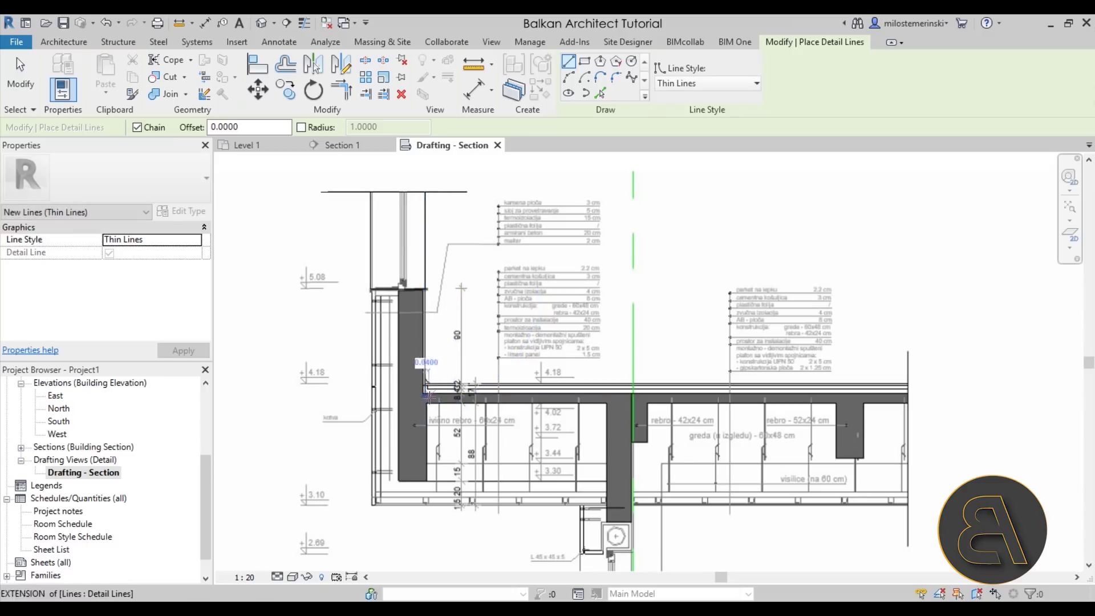
left_click(907, 393)
Step: Continue the outline down the slab edge, around the beam and column step, closing the loop
left_click(907, 409)
left_click(863, 409)
left_click(863, 458)
left_click(834, 458)
left_click(833, 403)
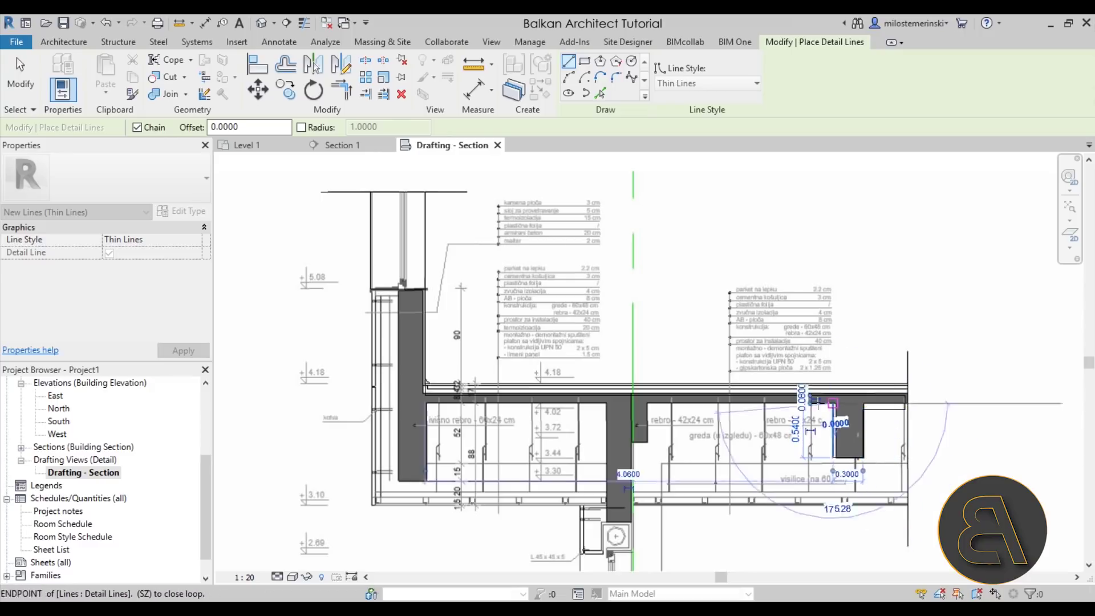
left_click(647, 403)
left_click(646, 441)
left_click(628, 441)
left_click(628, 522)
left_click(605, 521)
left_click(606, 403)
key("Escape")
key("Escape")
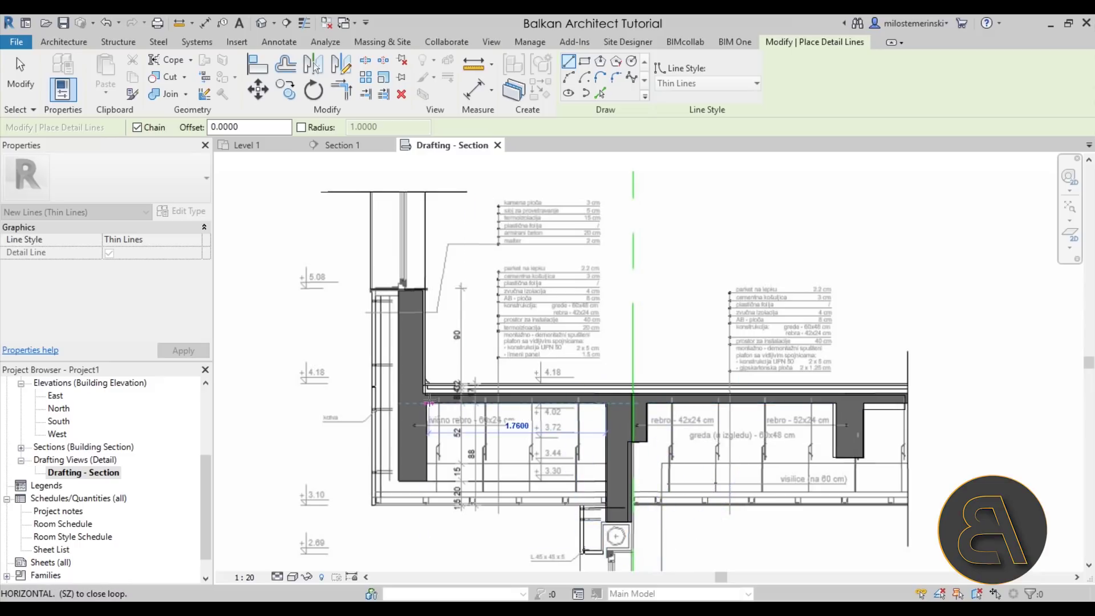
scroll(421, 359, "down", 3)
Step: Delete the imported raster image and pan the view over the CAD detail and traced outline
left_click(457, 321)
key("Delete")
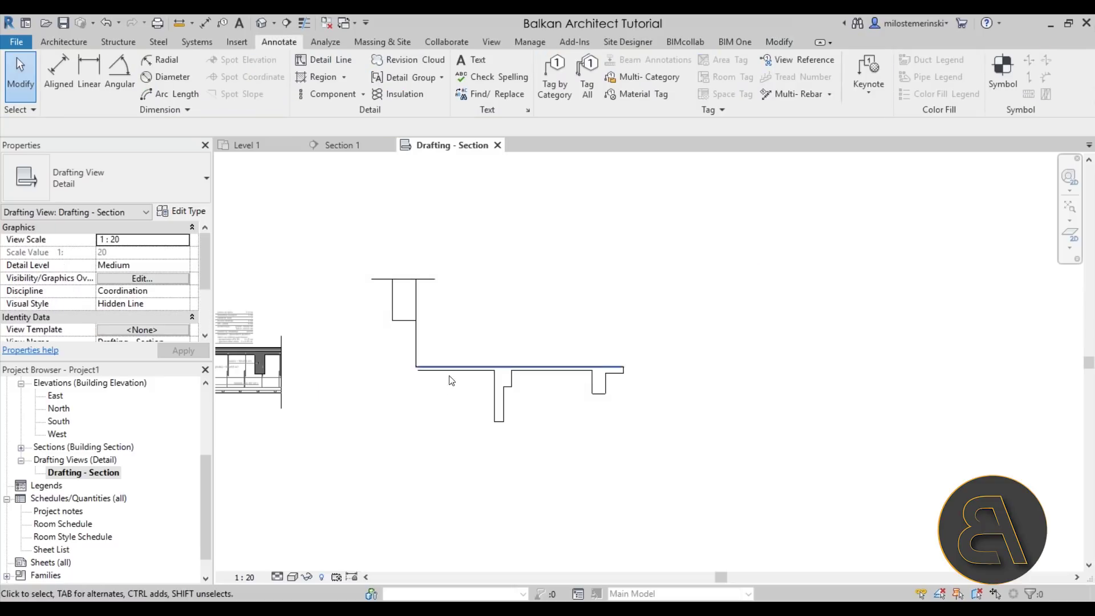
scroll(527, 405, "up", 3)
scroll(570, 406, "down", 3)
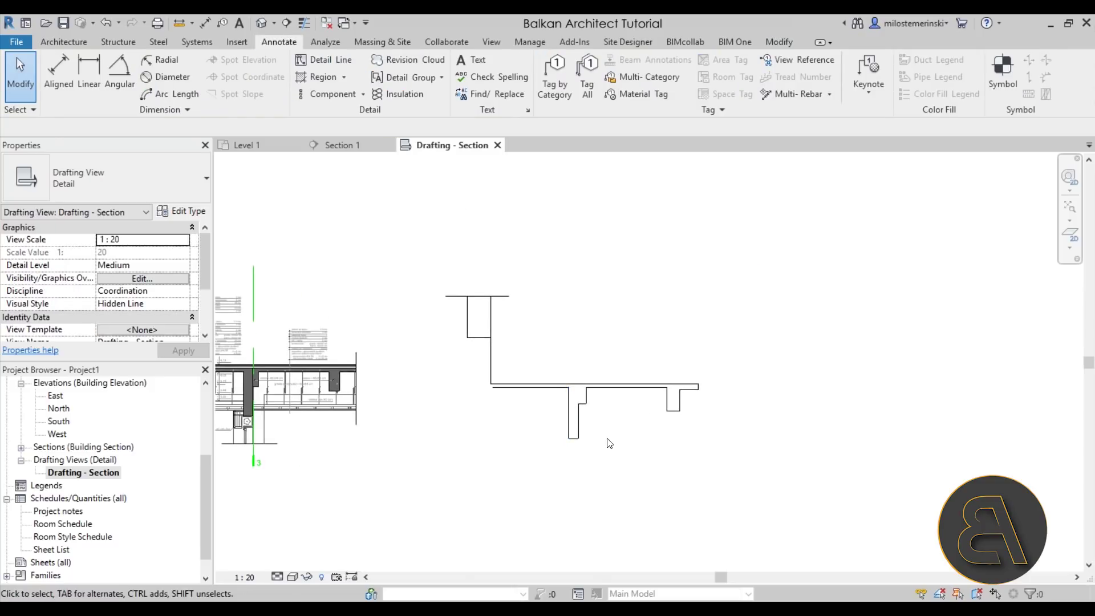
scroll(606, 436, "down", 2)
middle_click_drag(607, 435, 807, 447)
middle_click_drag(601, 444, 443, 434)
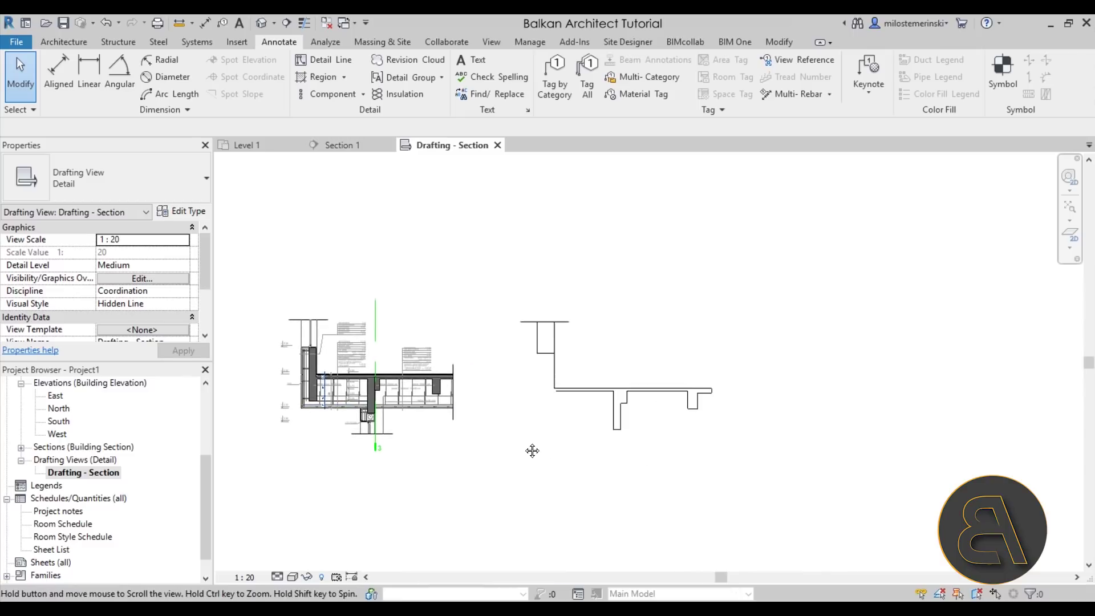